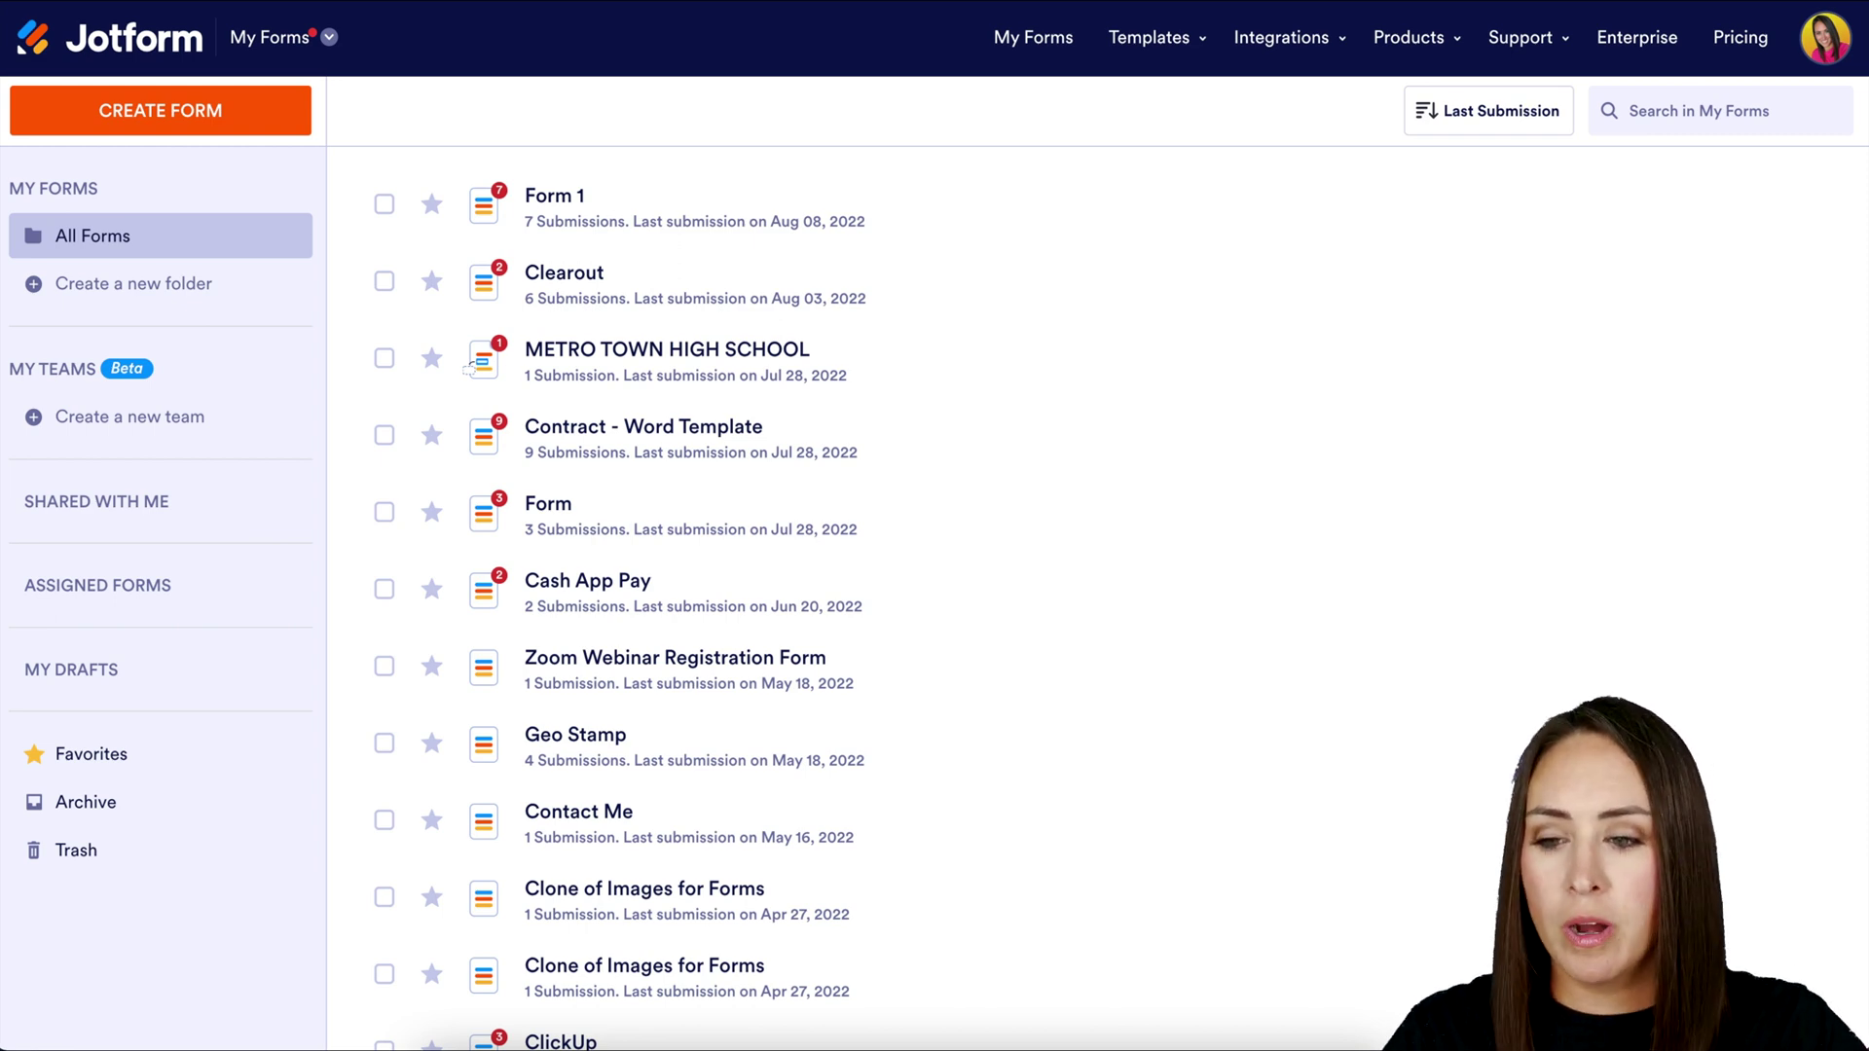
Start a new form from the Customer Satisfaction Survey Form template under Satisfaction Surveys
left_click(139, 103)
left_click(773, 368)
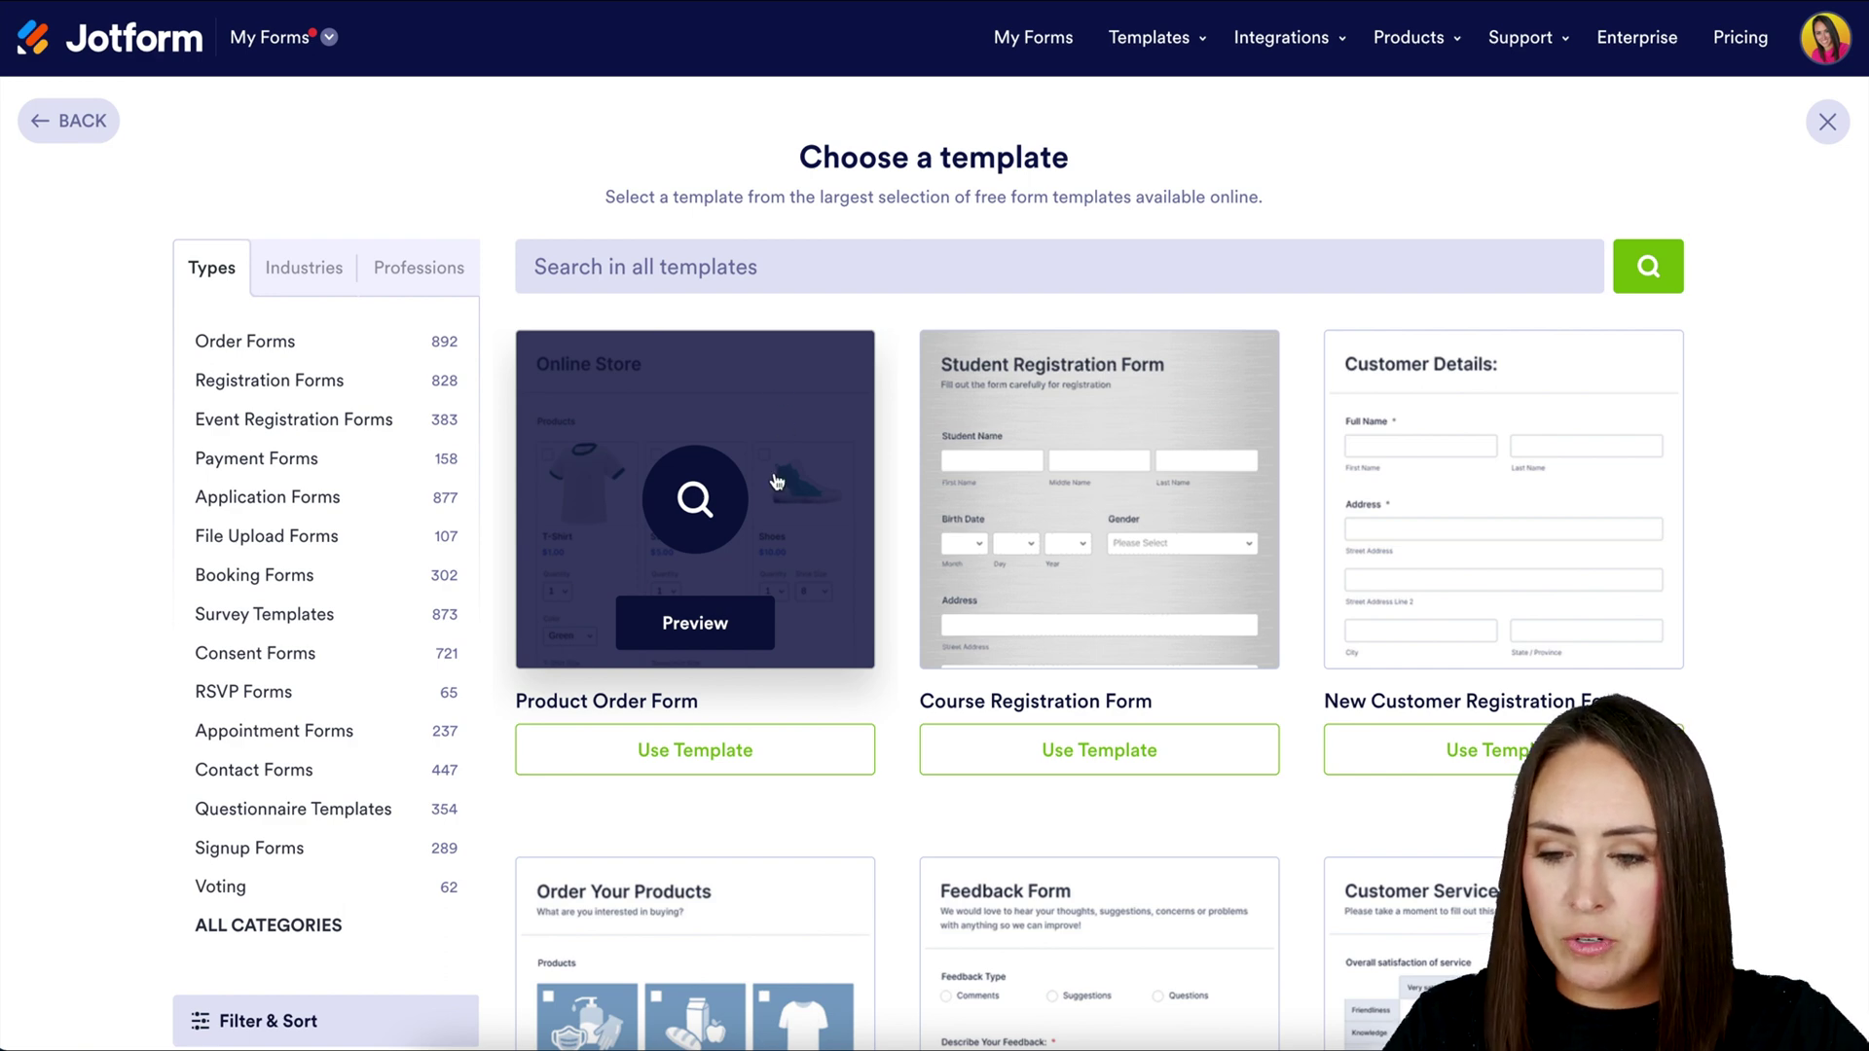
left_click(240, 615)
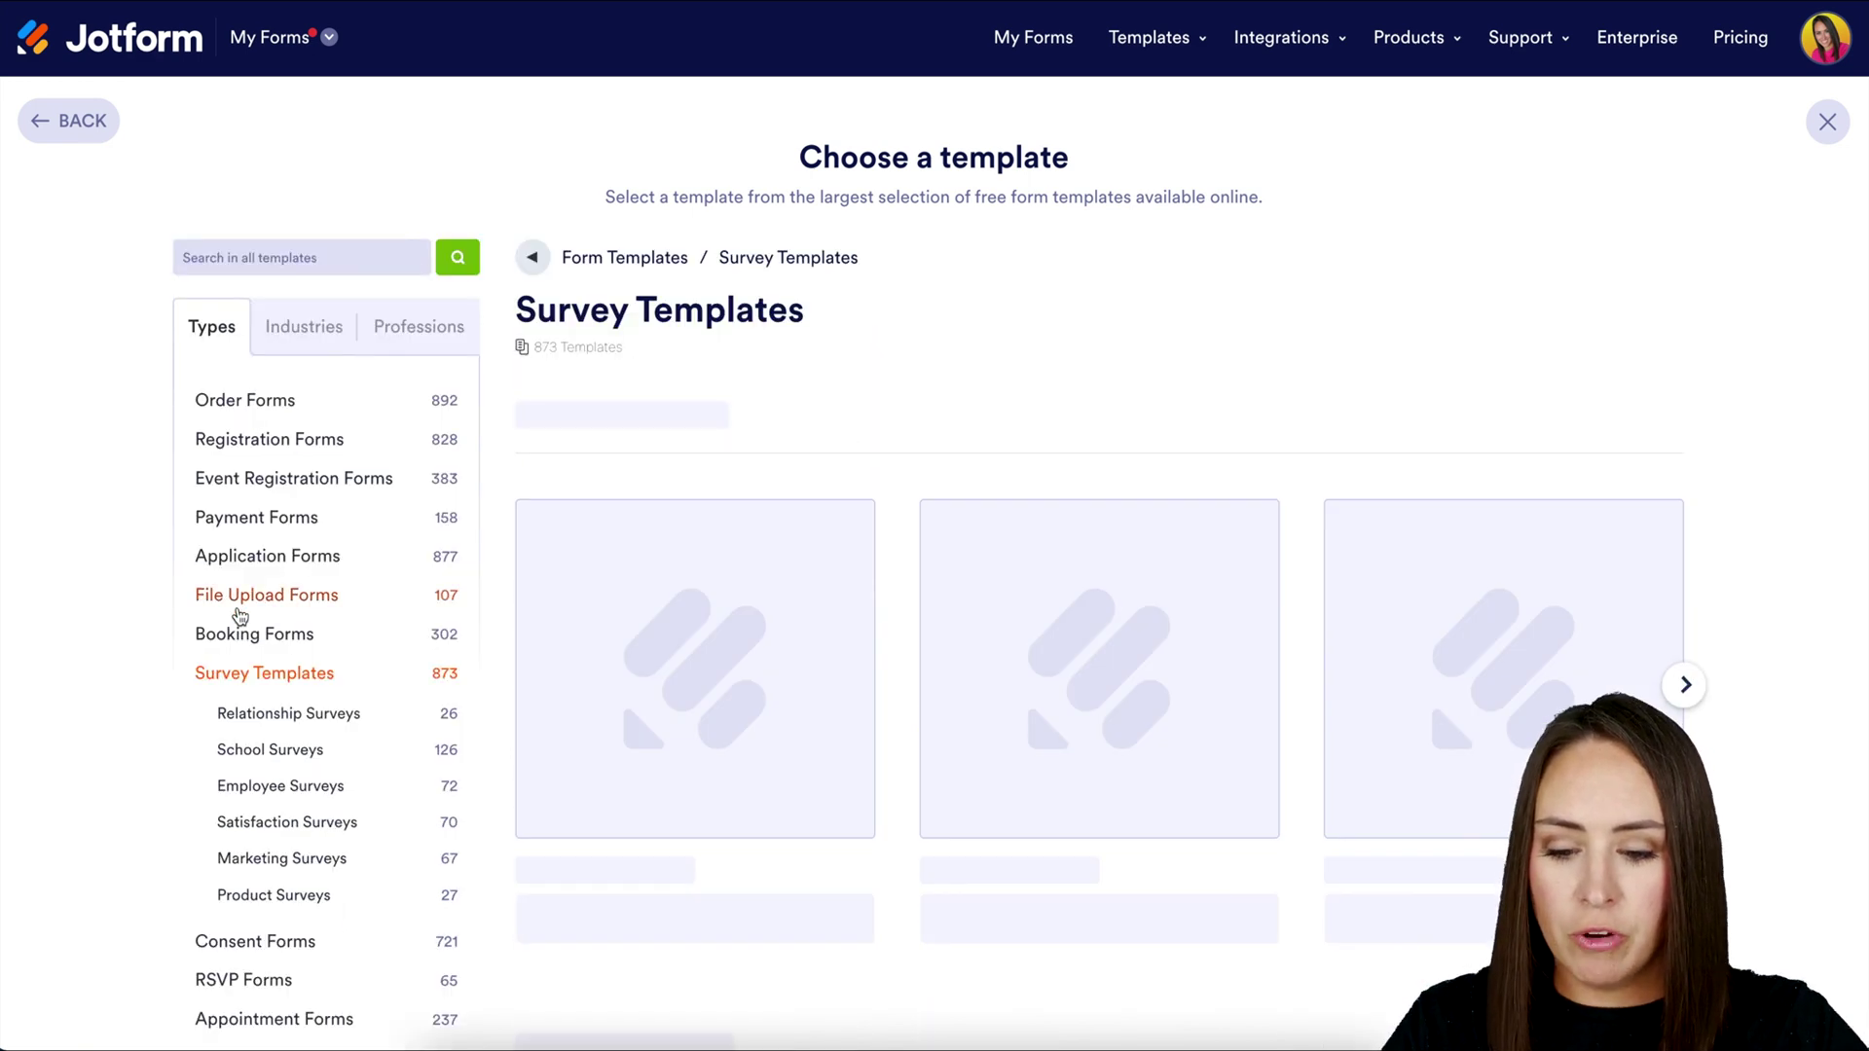
scroll(485, 624, "down", 10)
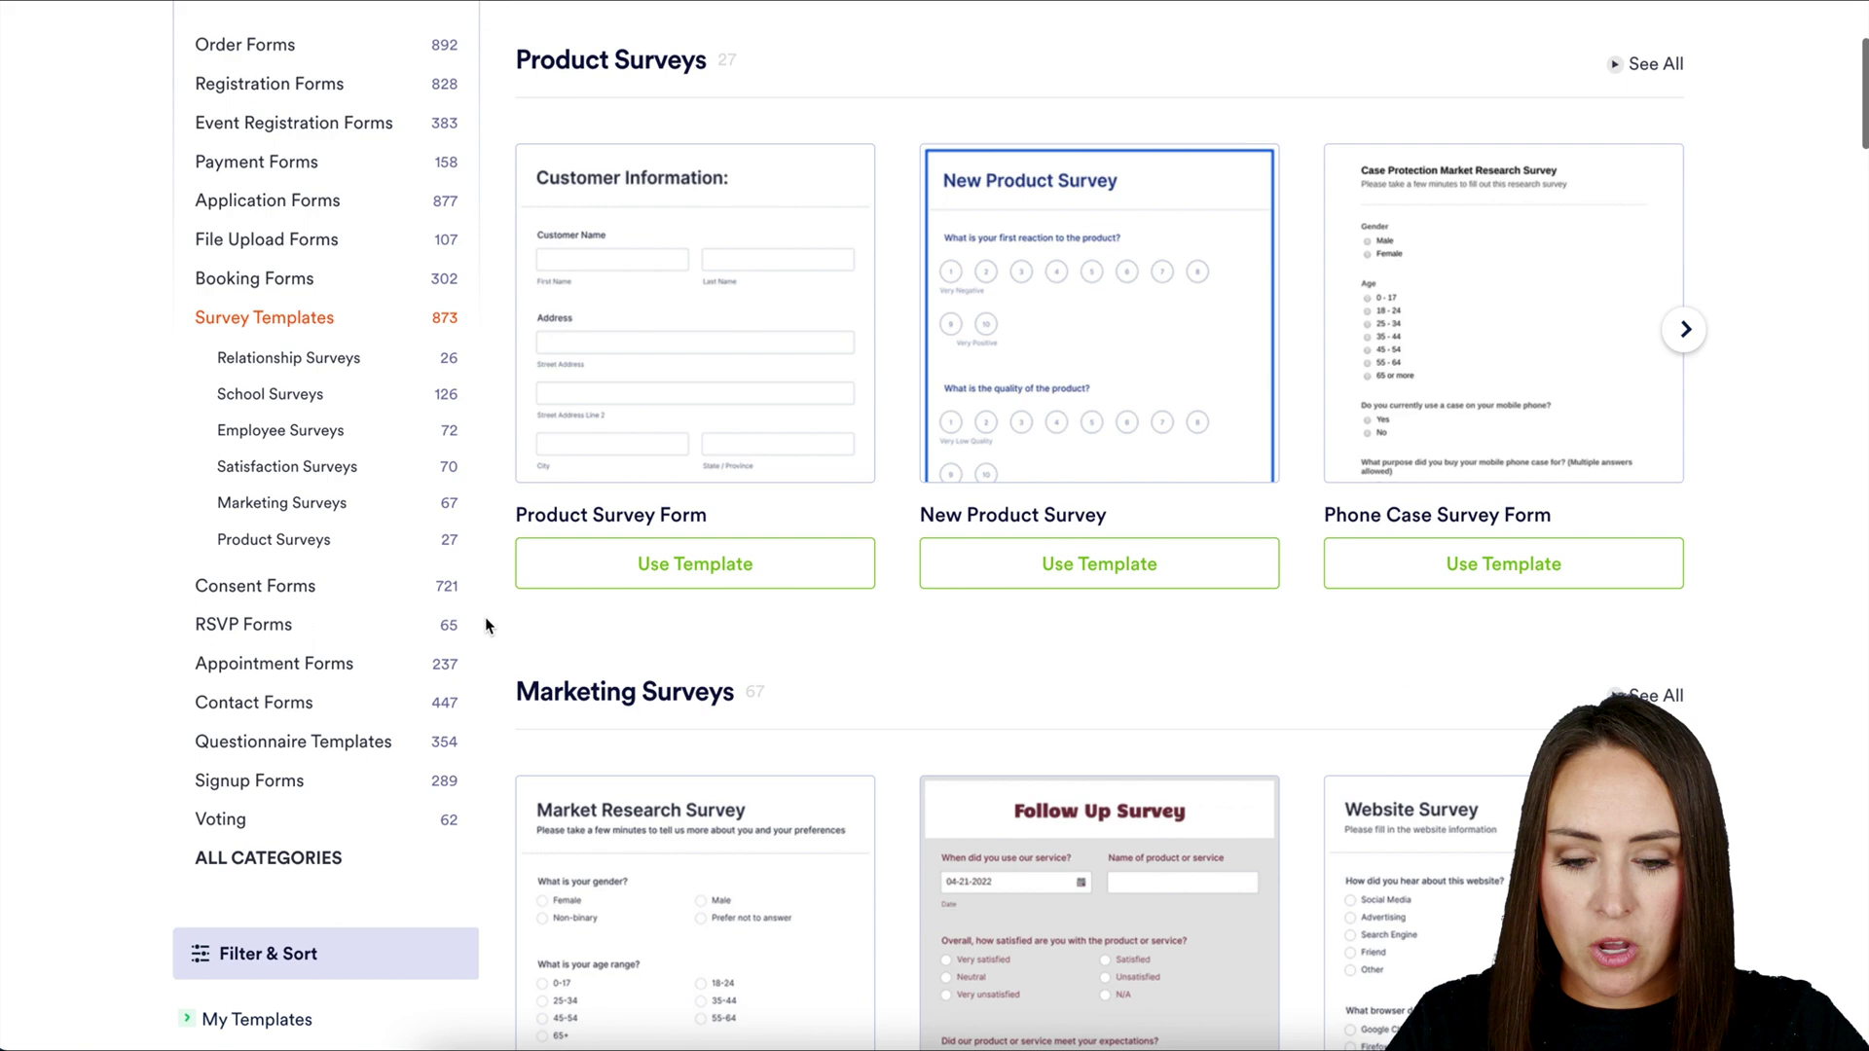
scroll(485, 625, "down", 6)
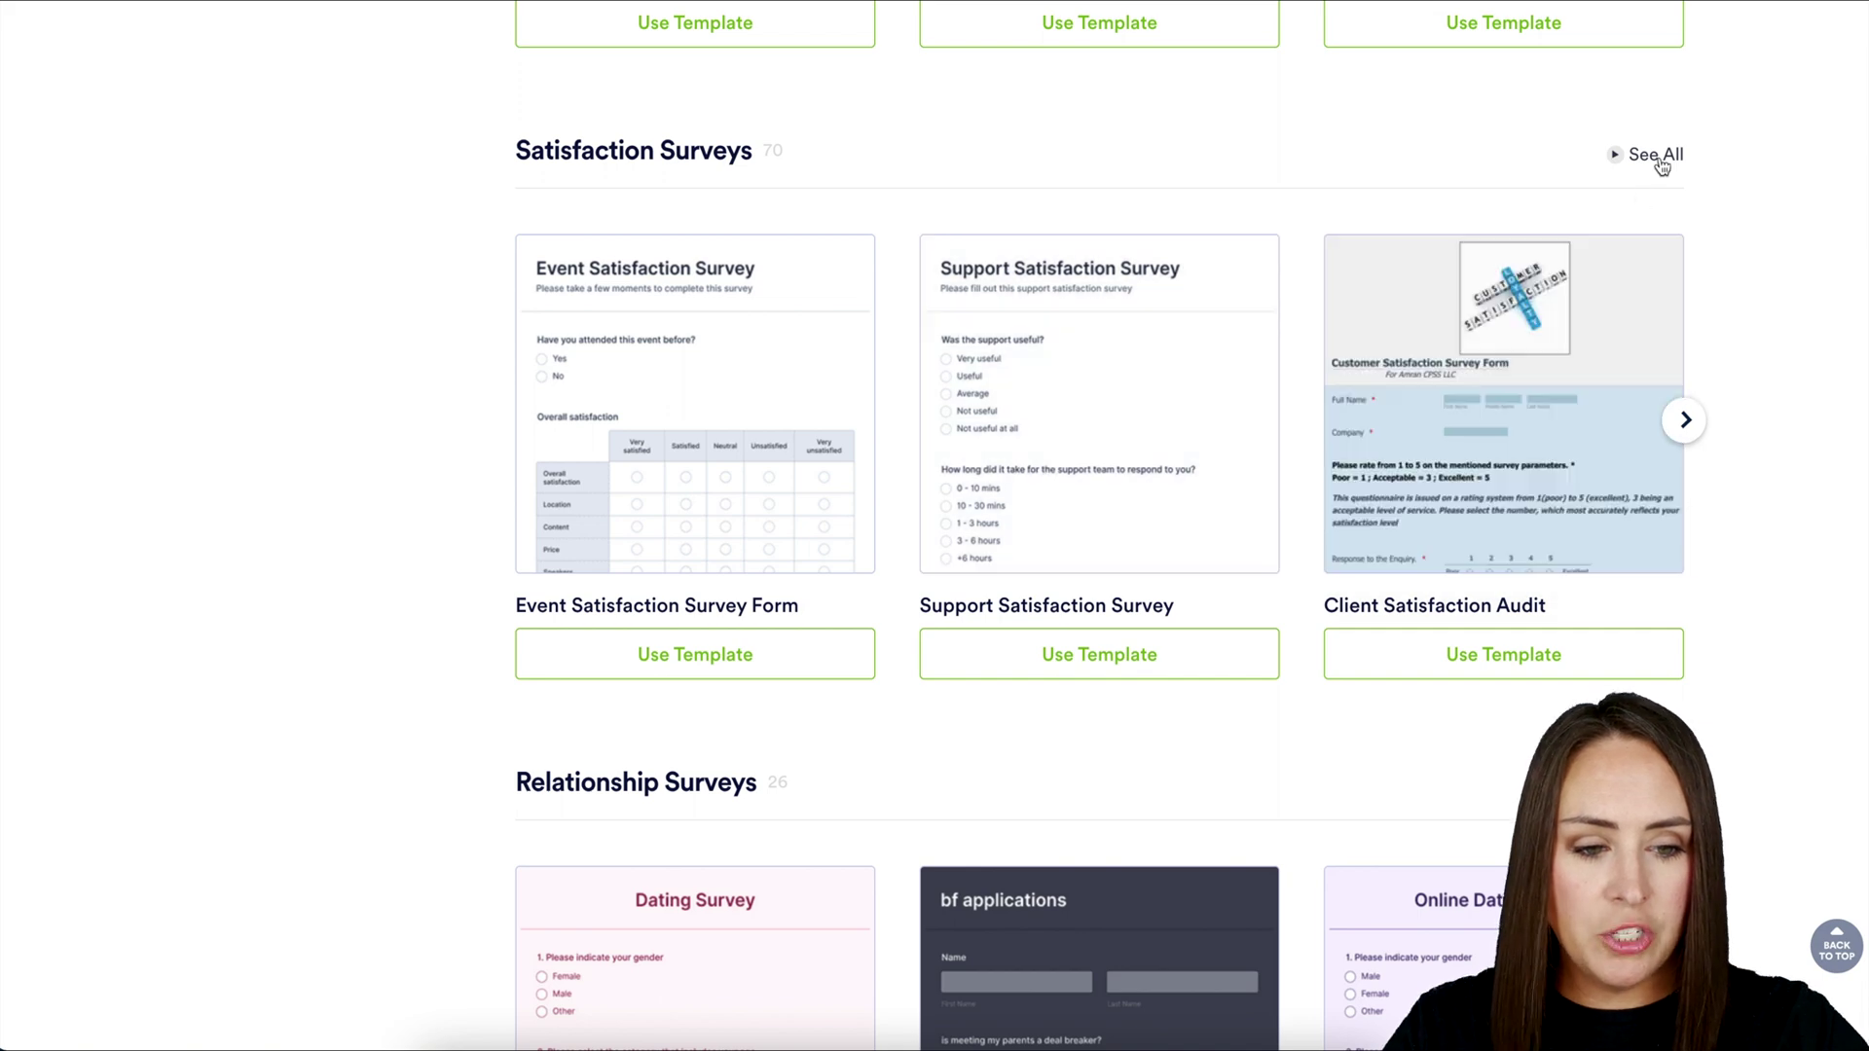
left_click(1660, 156)
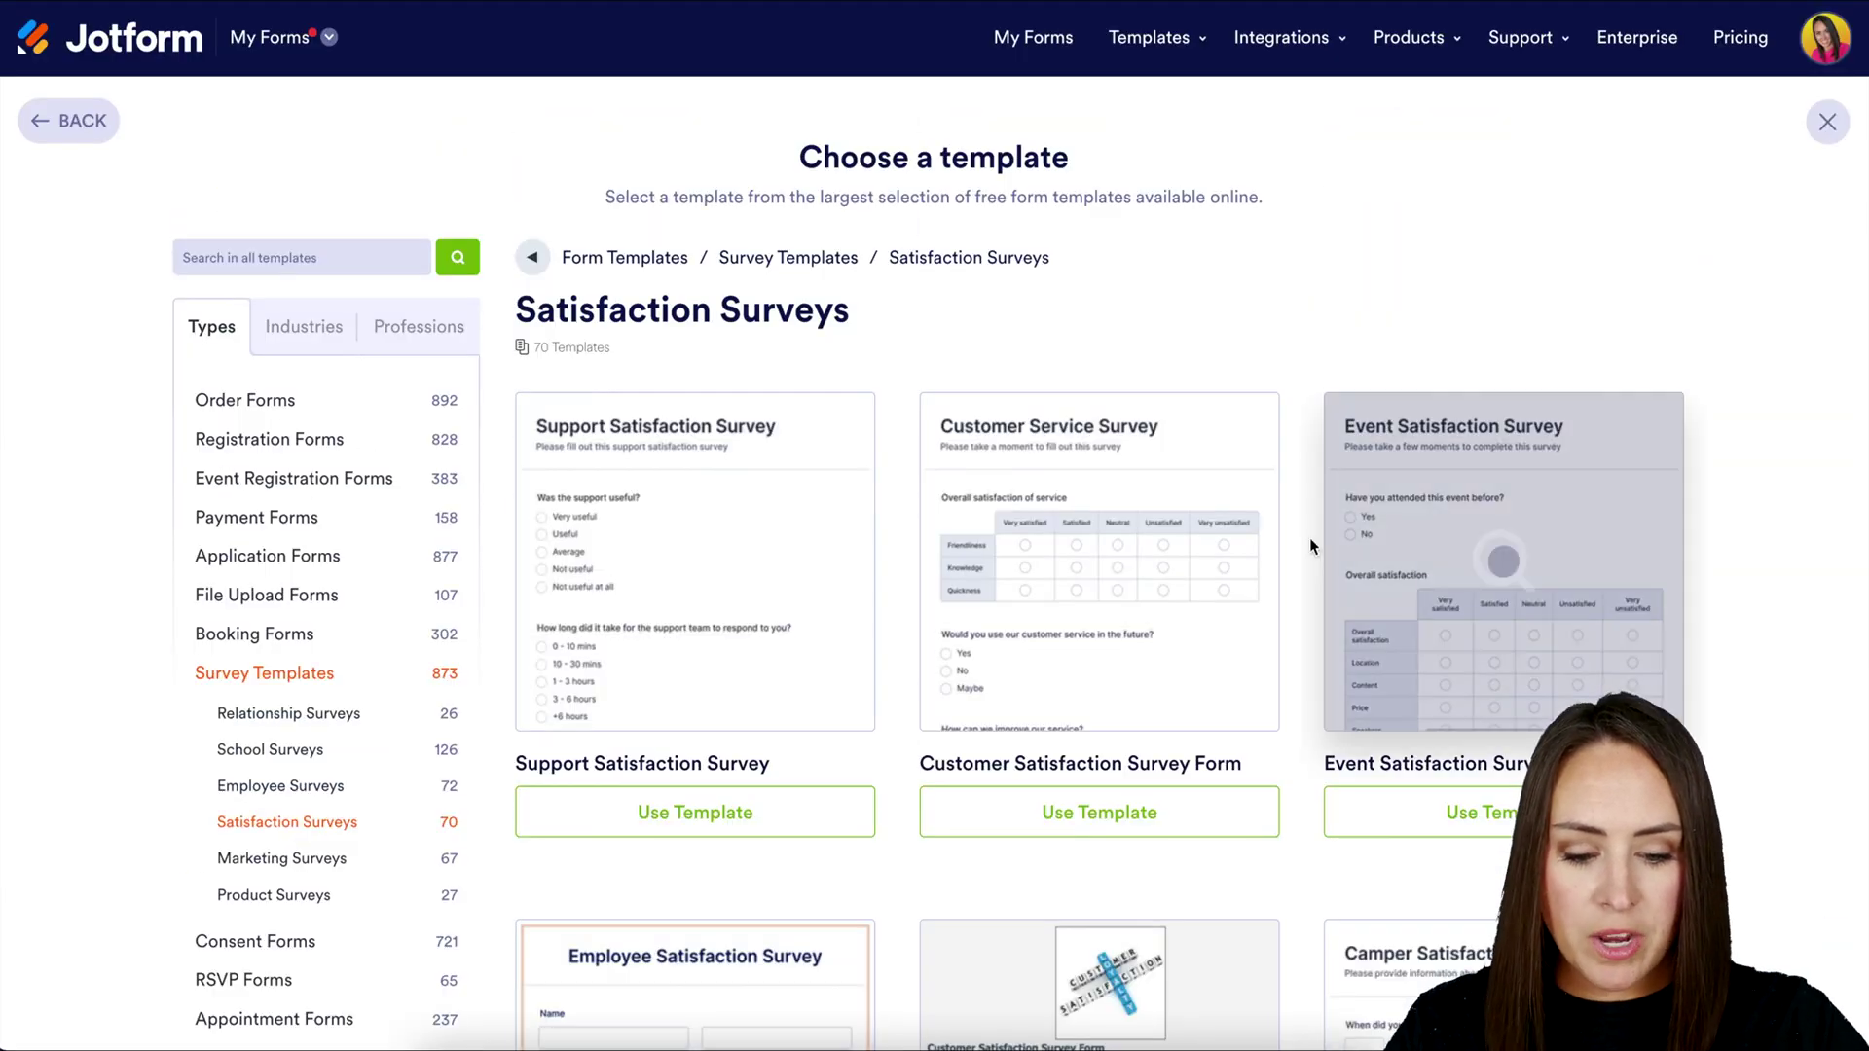
left_click(1092, 823)
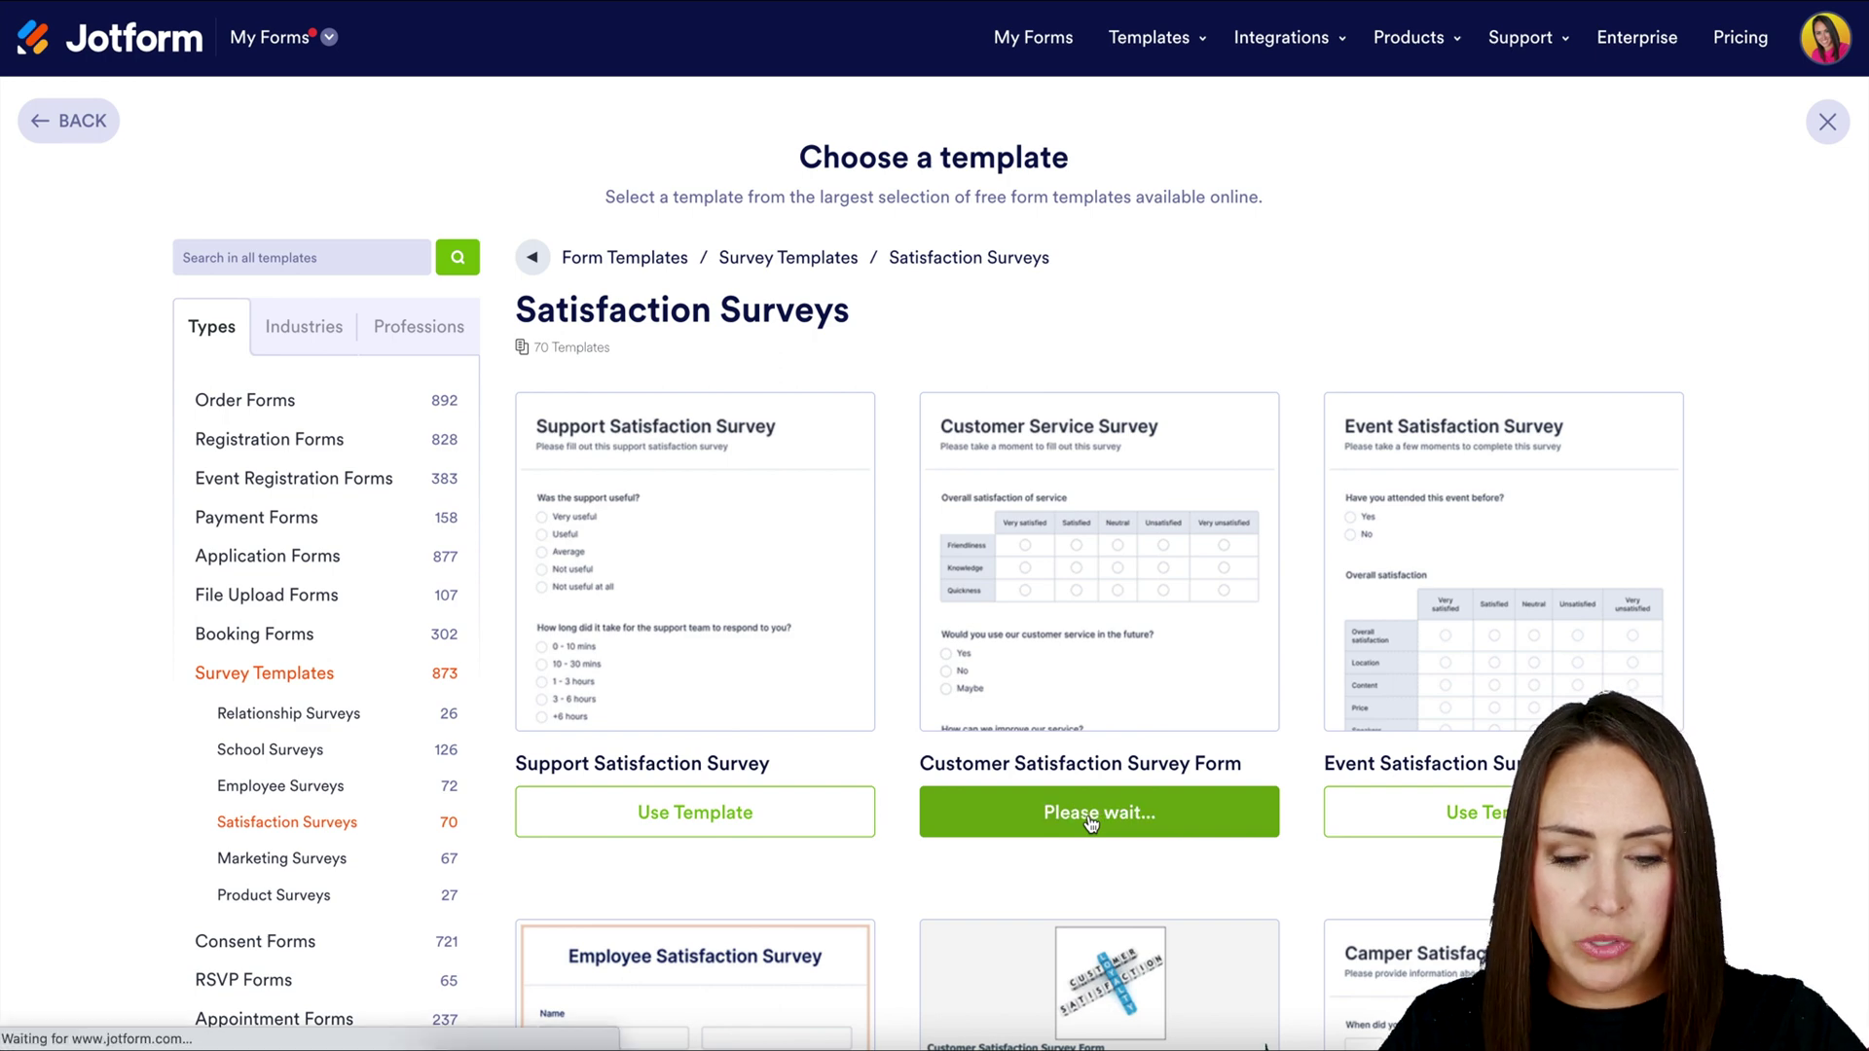
Scroll the Customer Service Survey down to Submit Survey and back to the top
scroll(1090, 824, "down", 5)
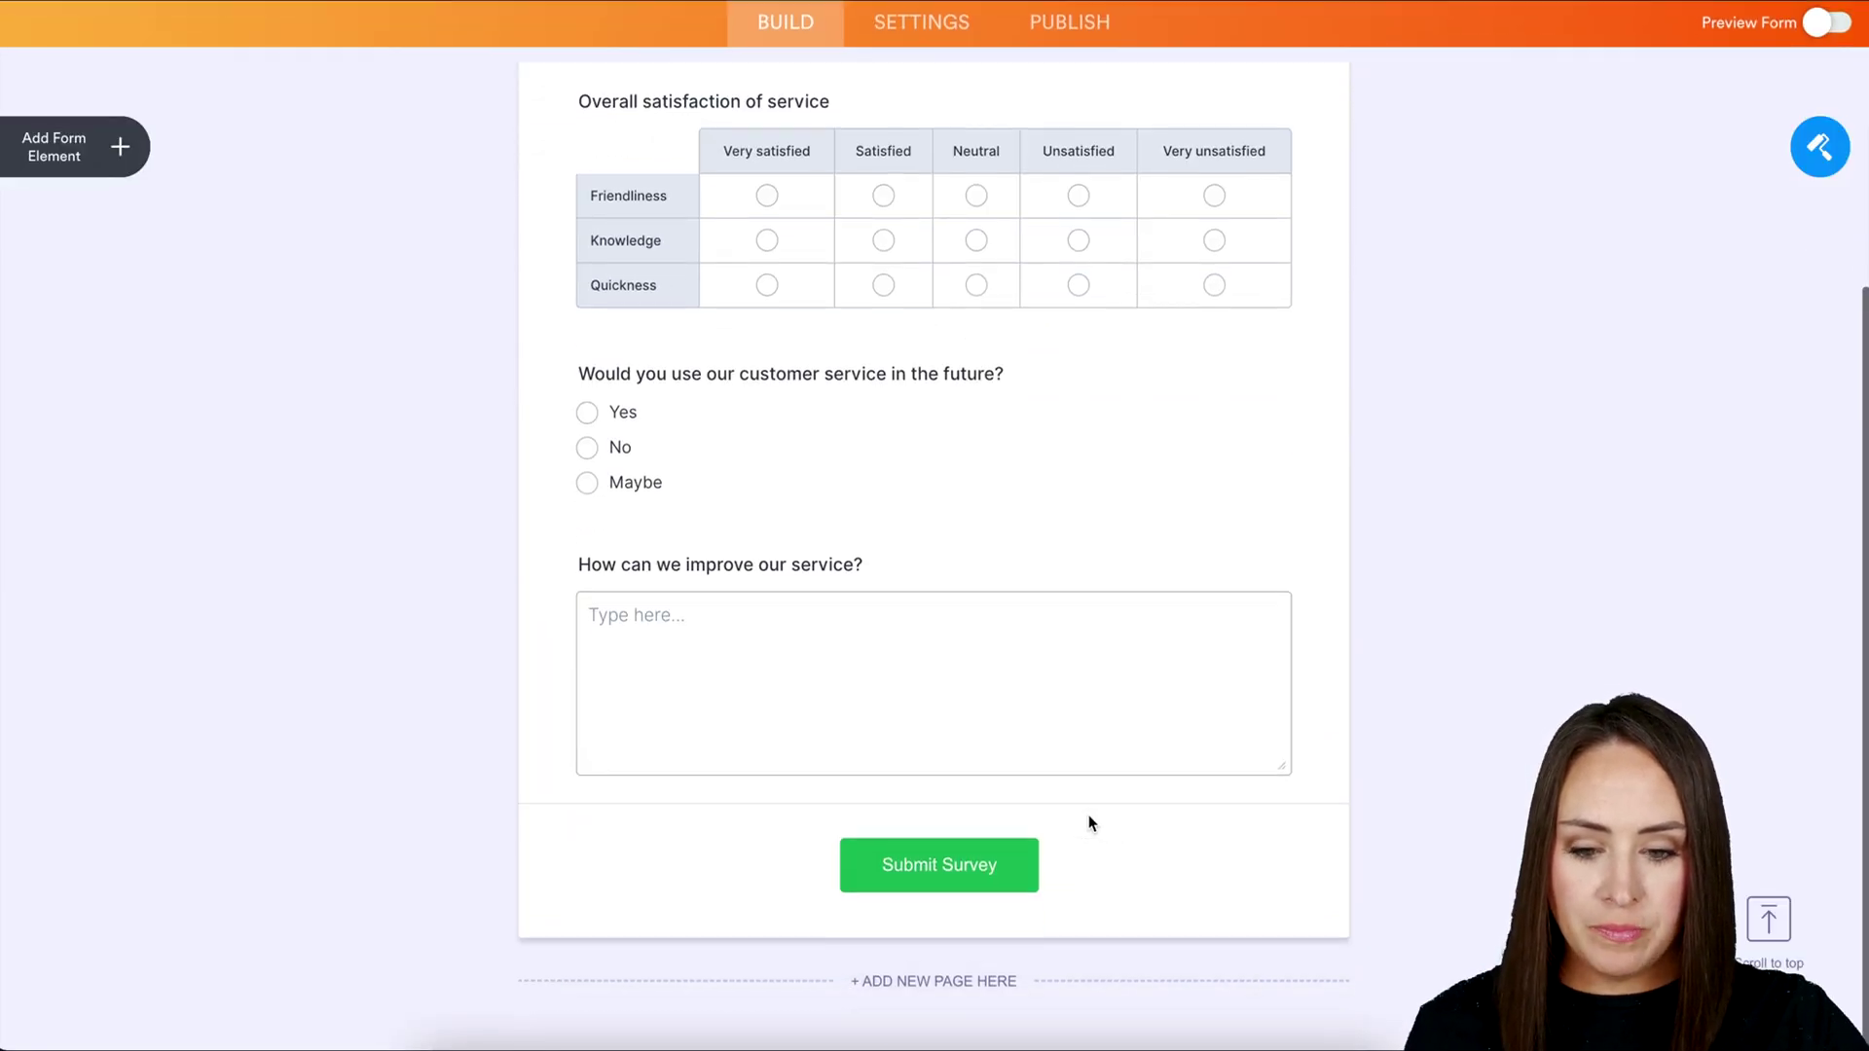
scroll(1092, 824, "up", 5)
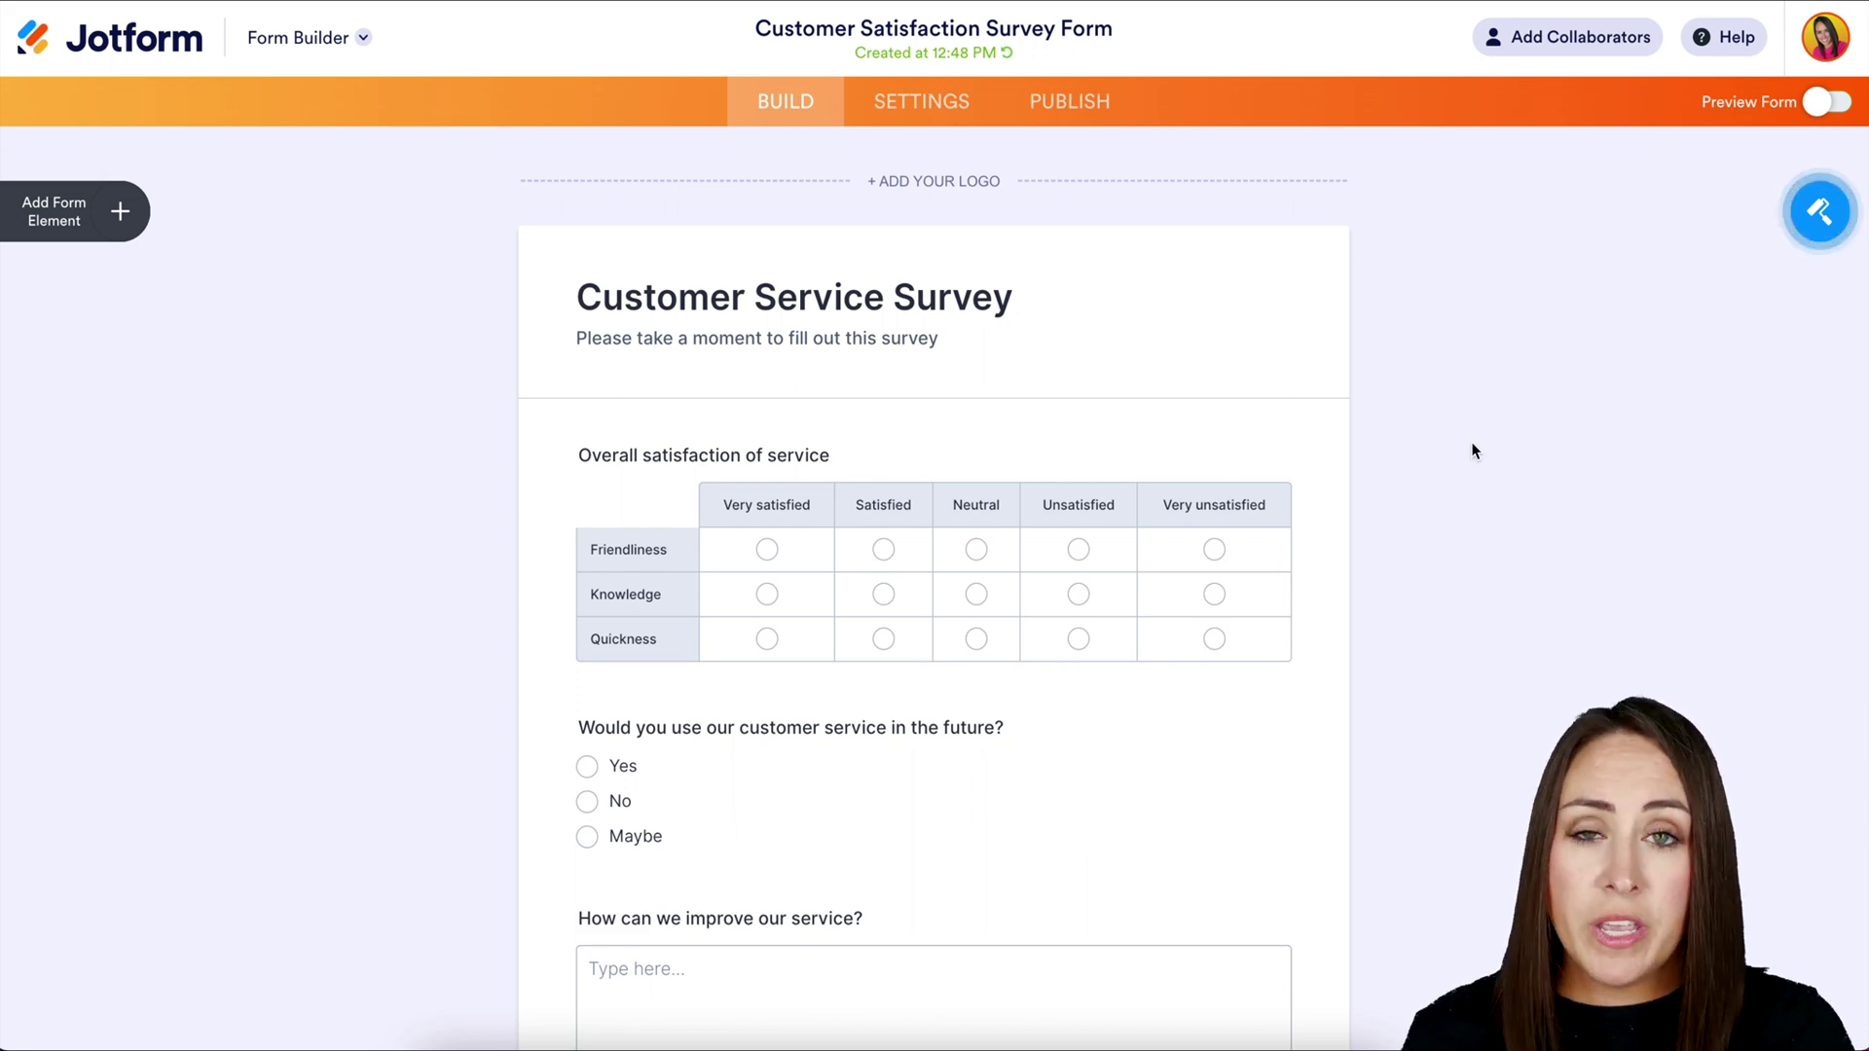
Open the heading's properties and the Form Elements list, then add and delete an empty Paragraph
left_click(1085, 318)
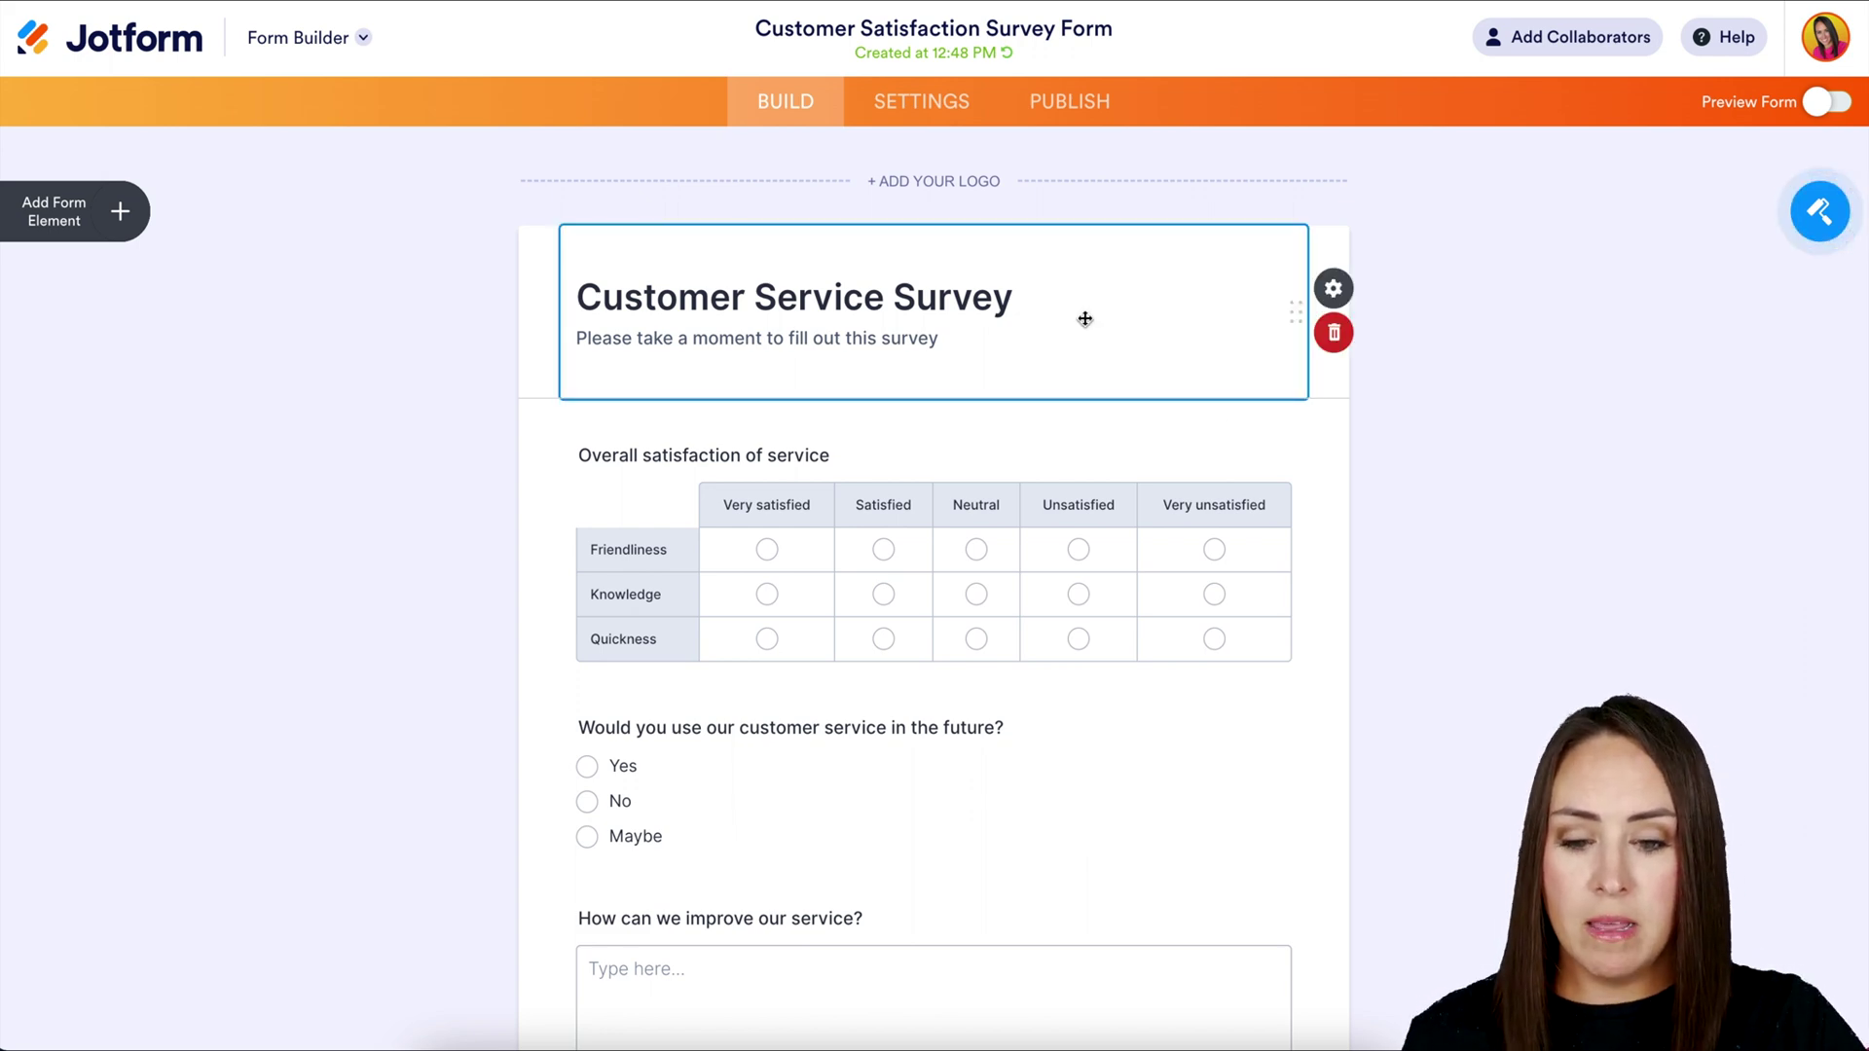
left_click(1333, 292)
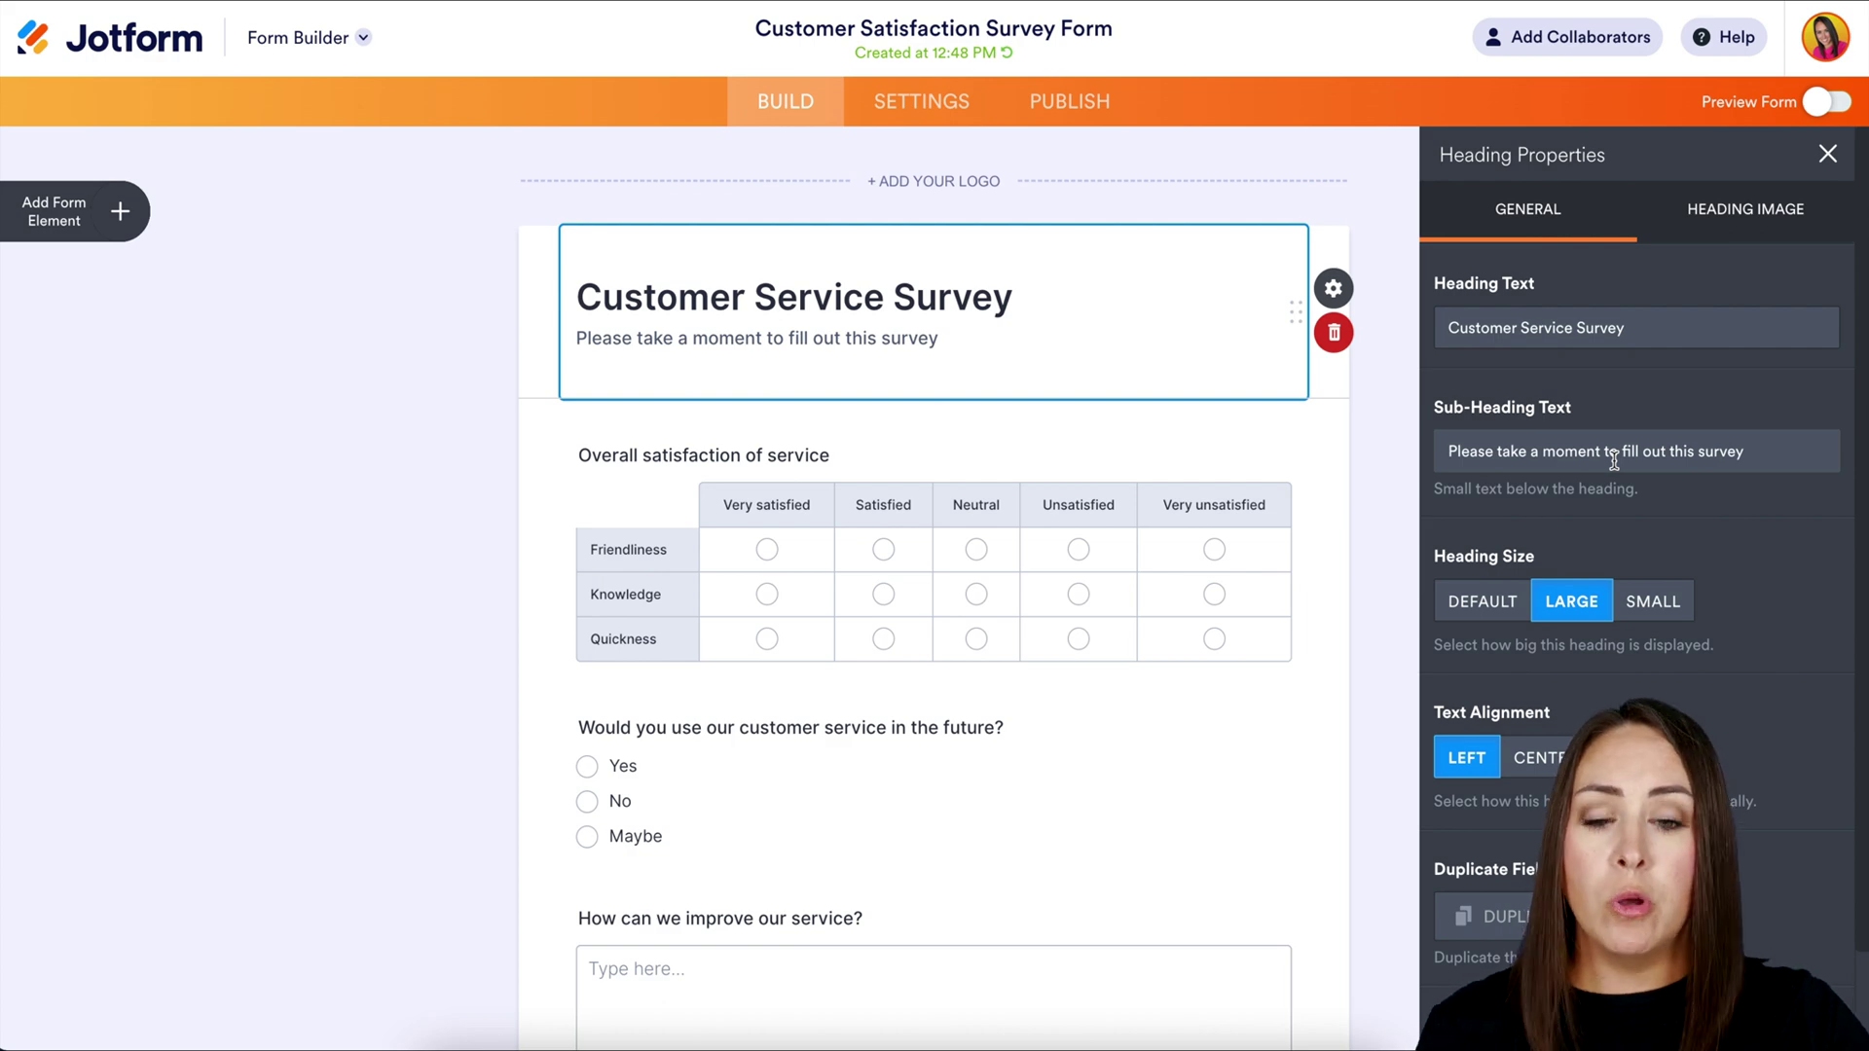
left_click(115, 218)
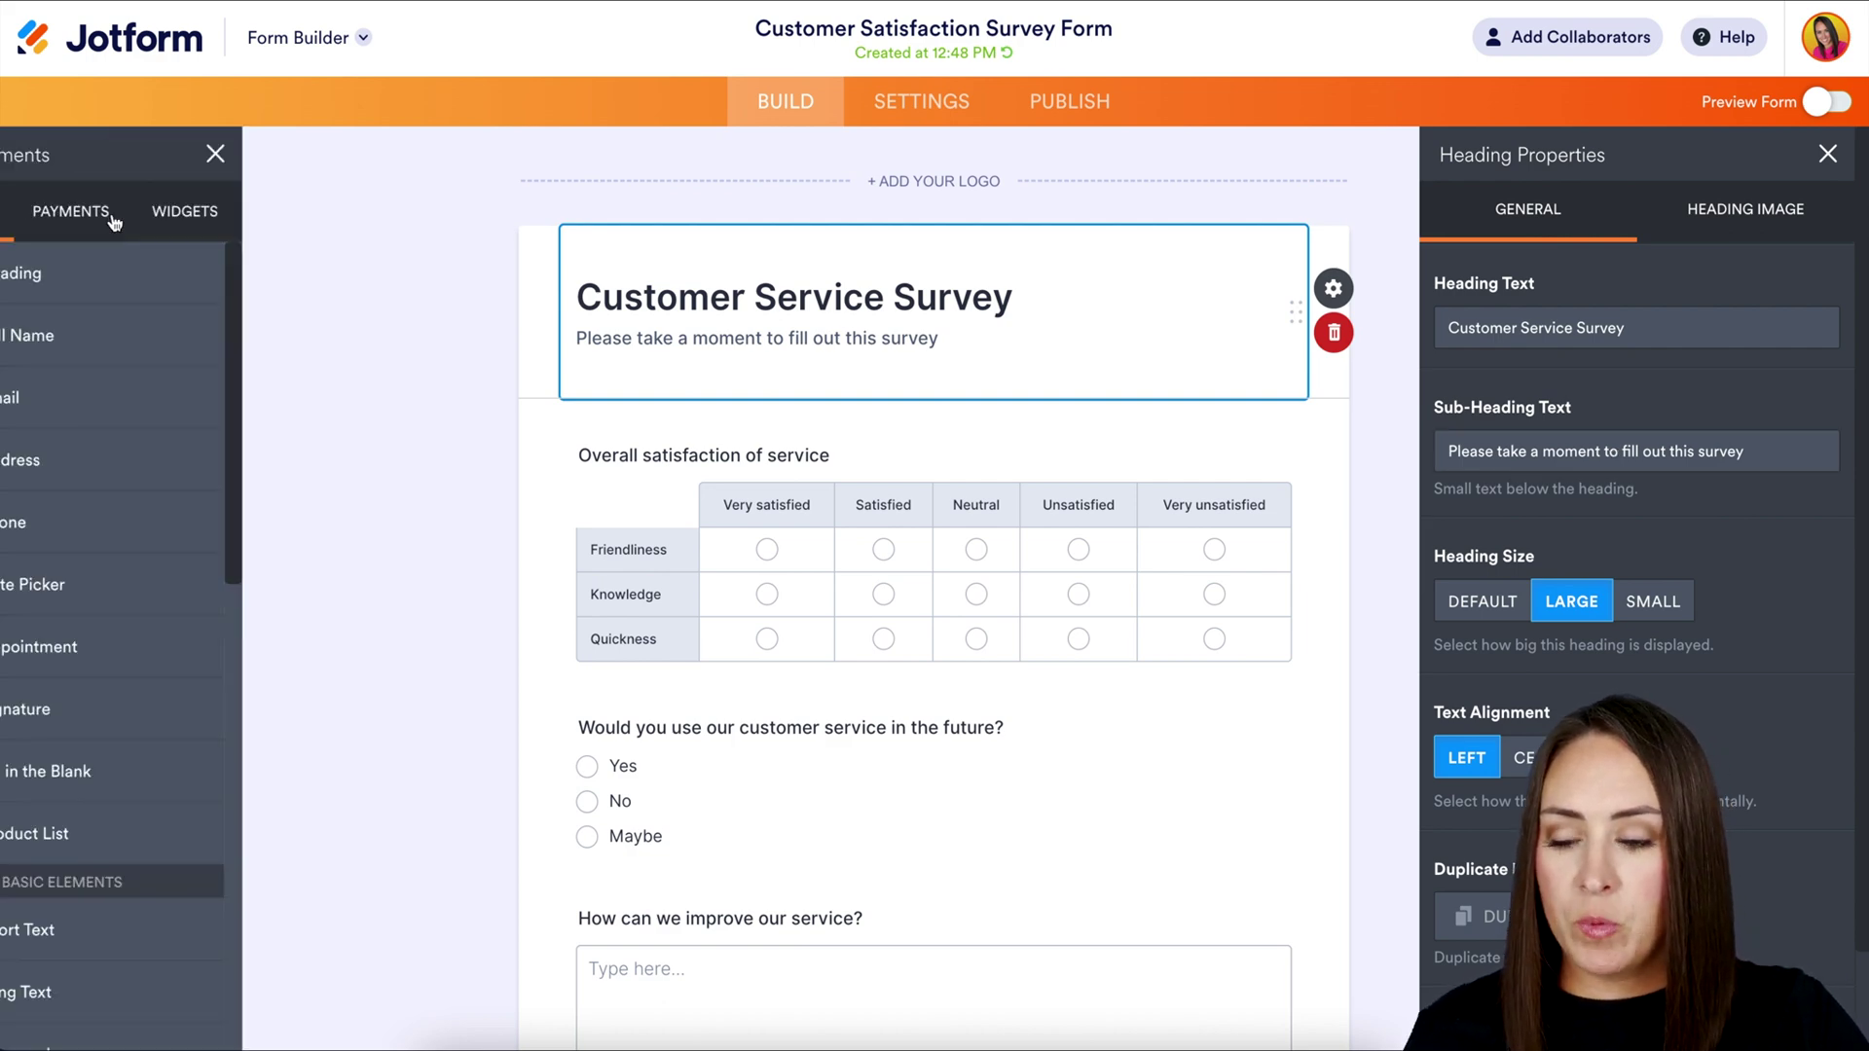
scroll(156, 550, "down", 5)
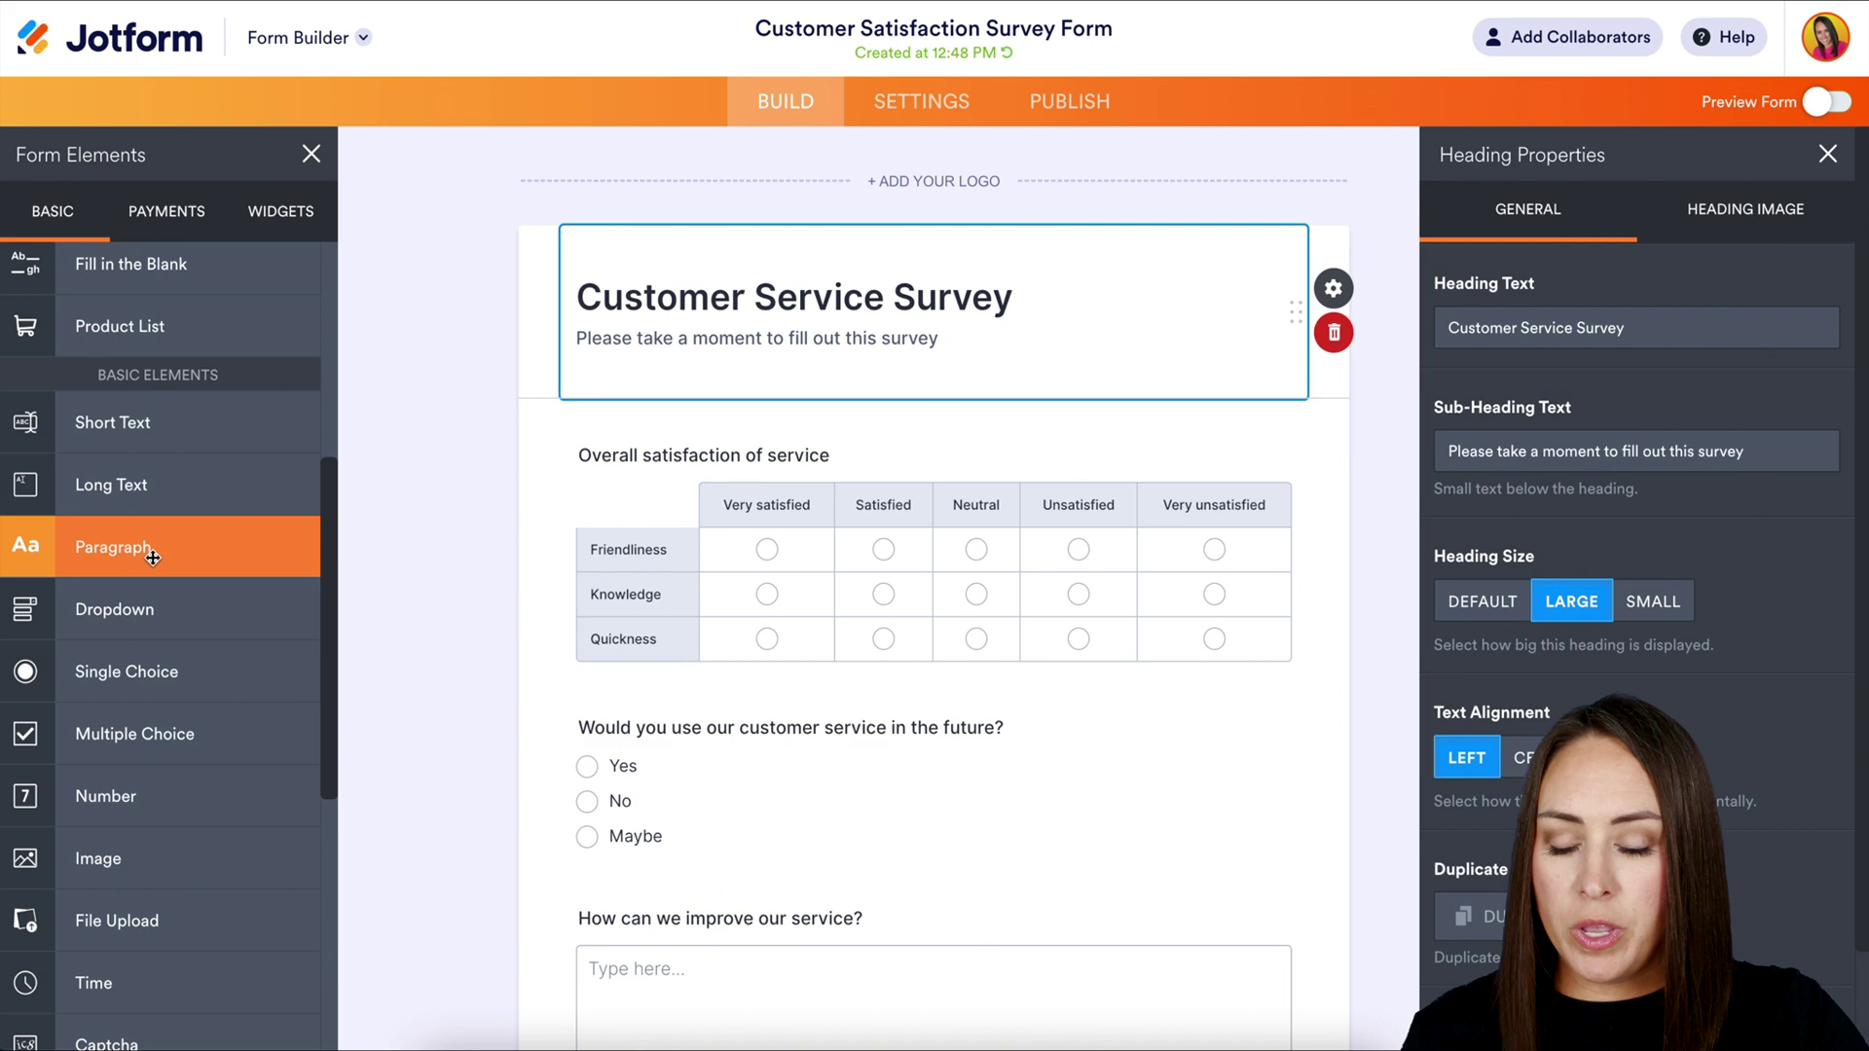
left_click_drag(153, 557, 862, 416)
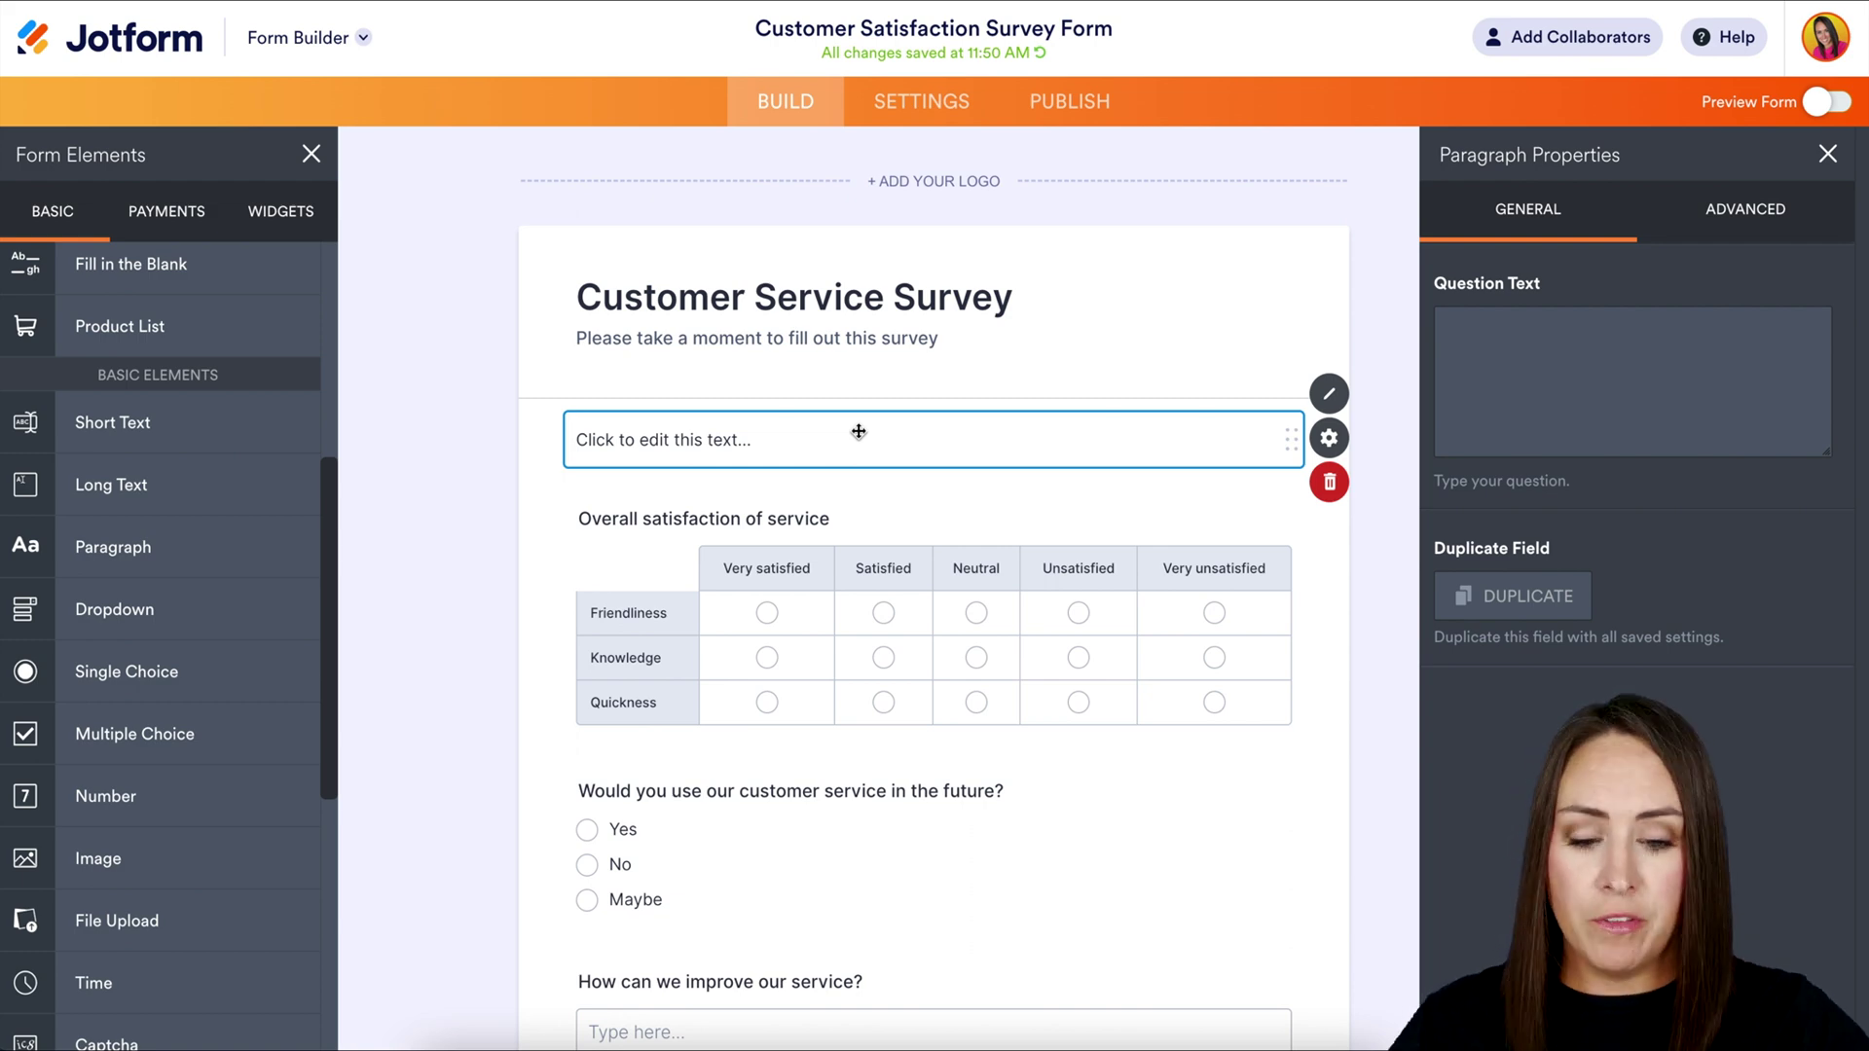
left_click(1332, 482)
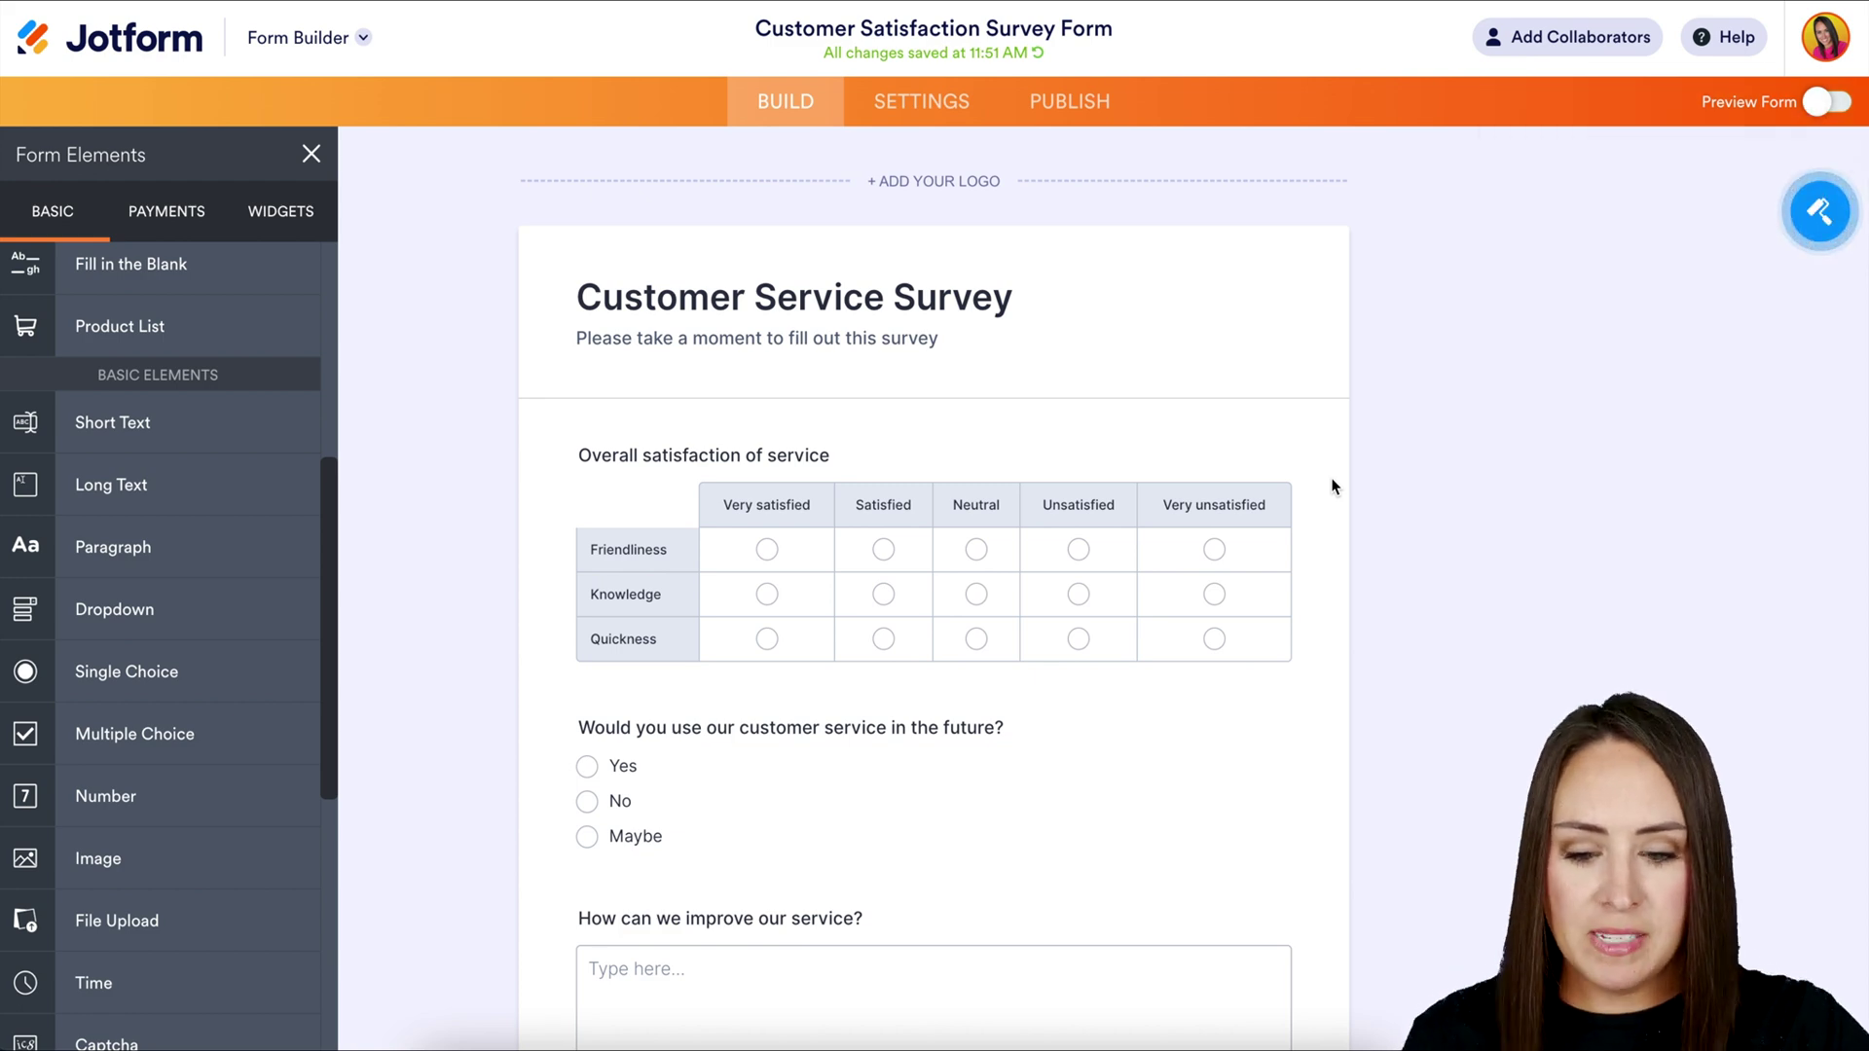
Select the overall satisfaction and future customer service questions, then scroll to find the drop point below them
left_click(1264, 456)
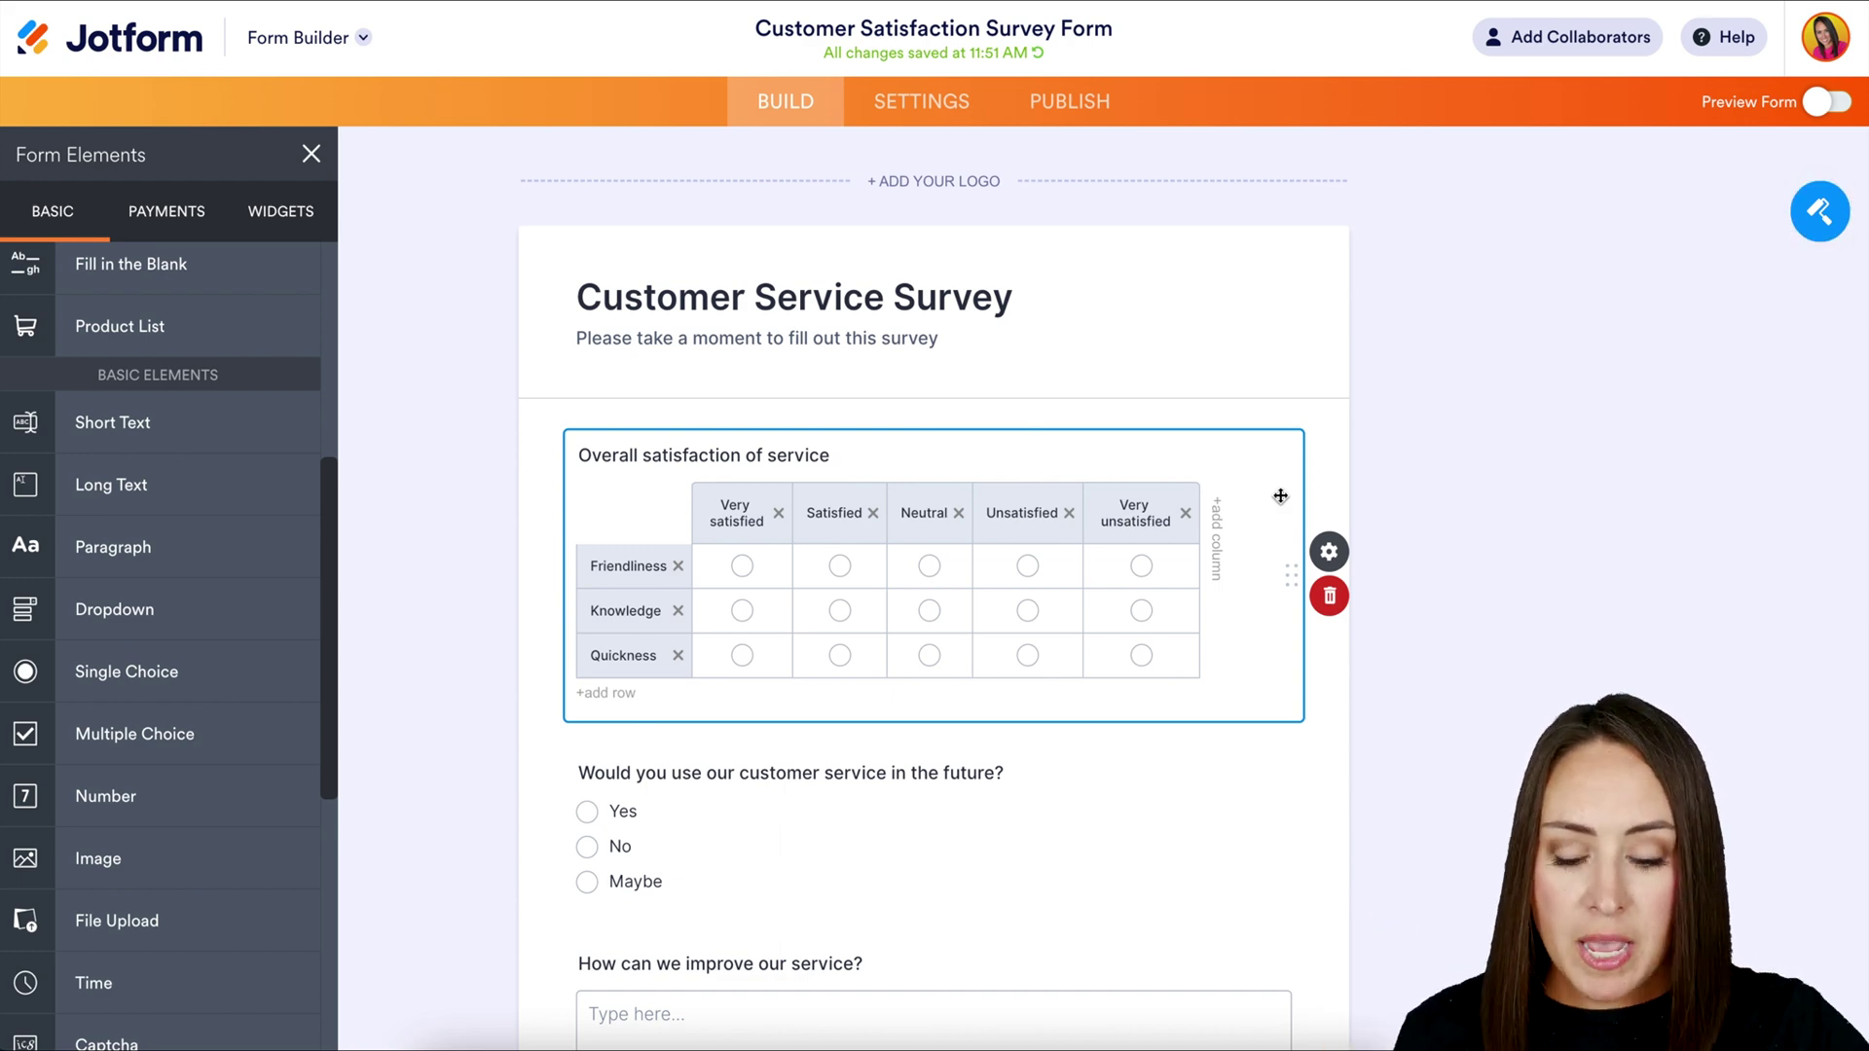
scroll(1280, 497, "down", 3)
left_click(1225, 475)
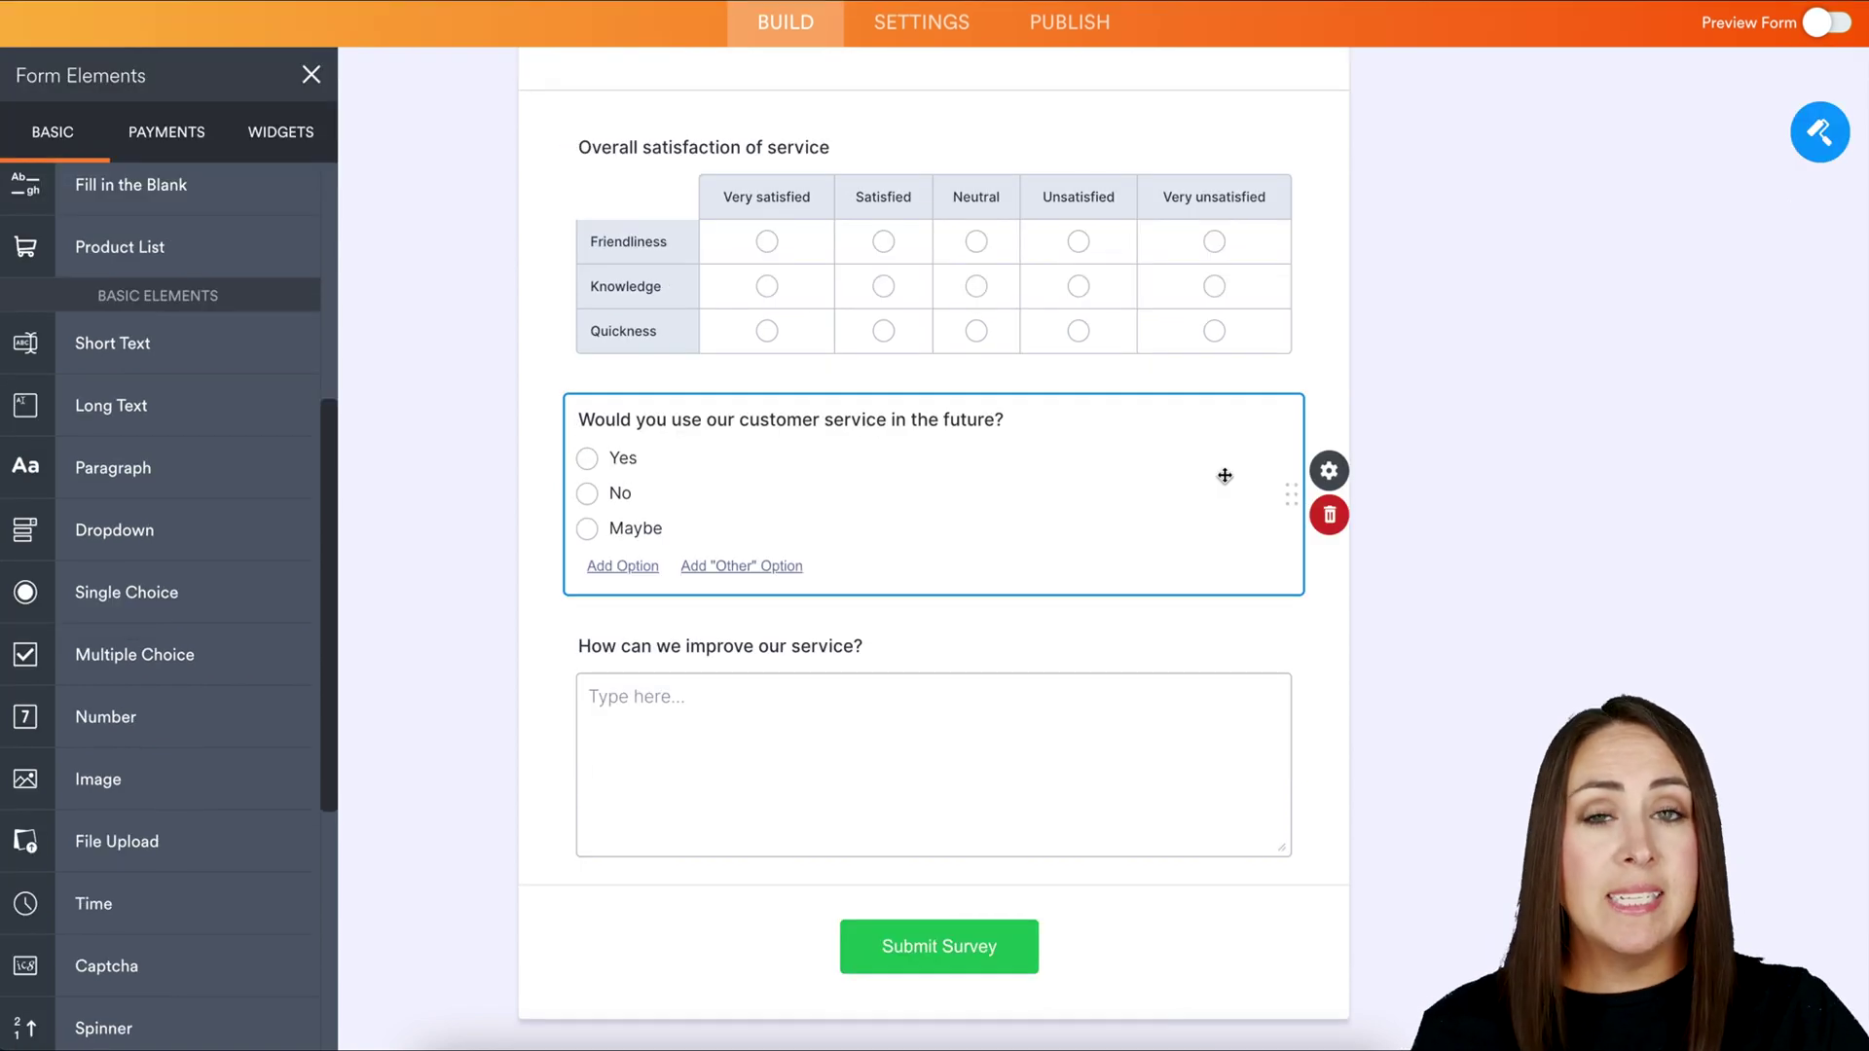
scroll(1118, 623, "down", 1)
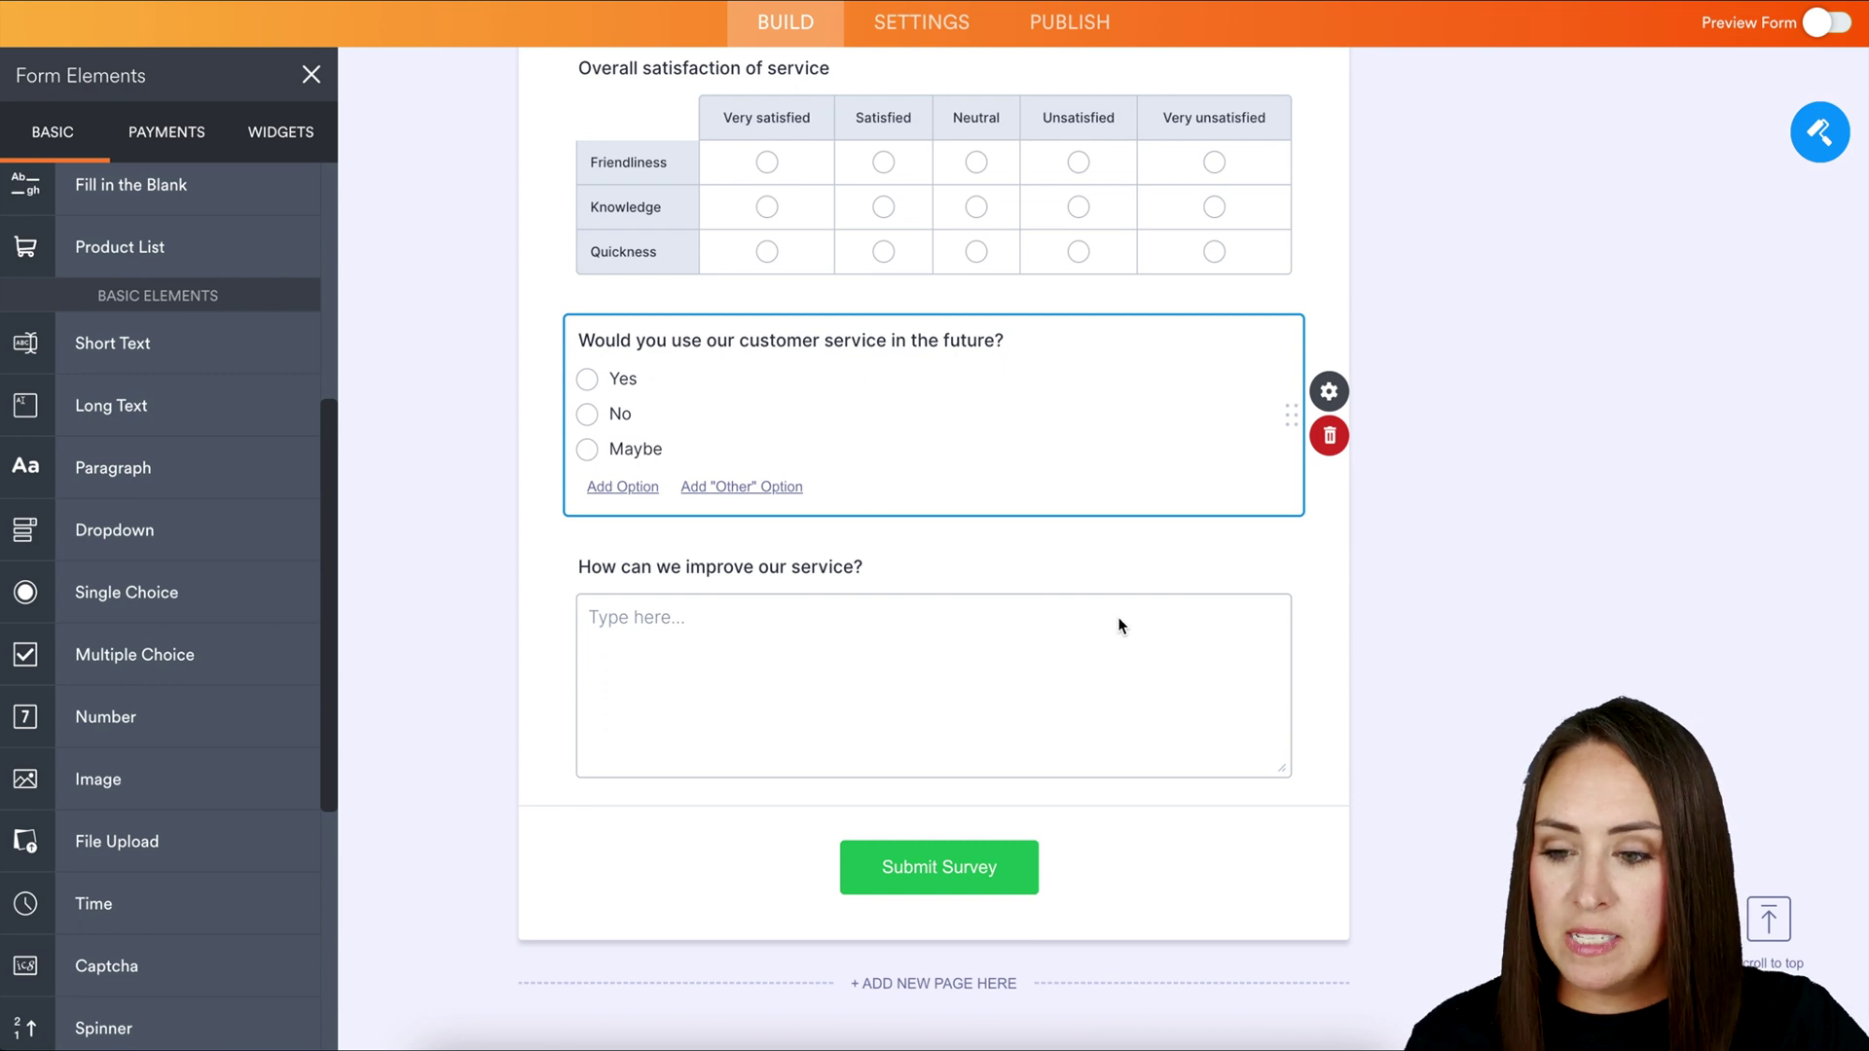
scroll(263, 568, "up", 3)
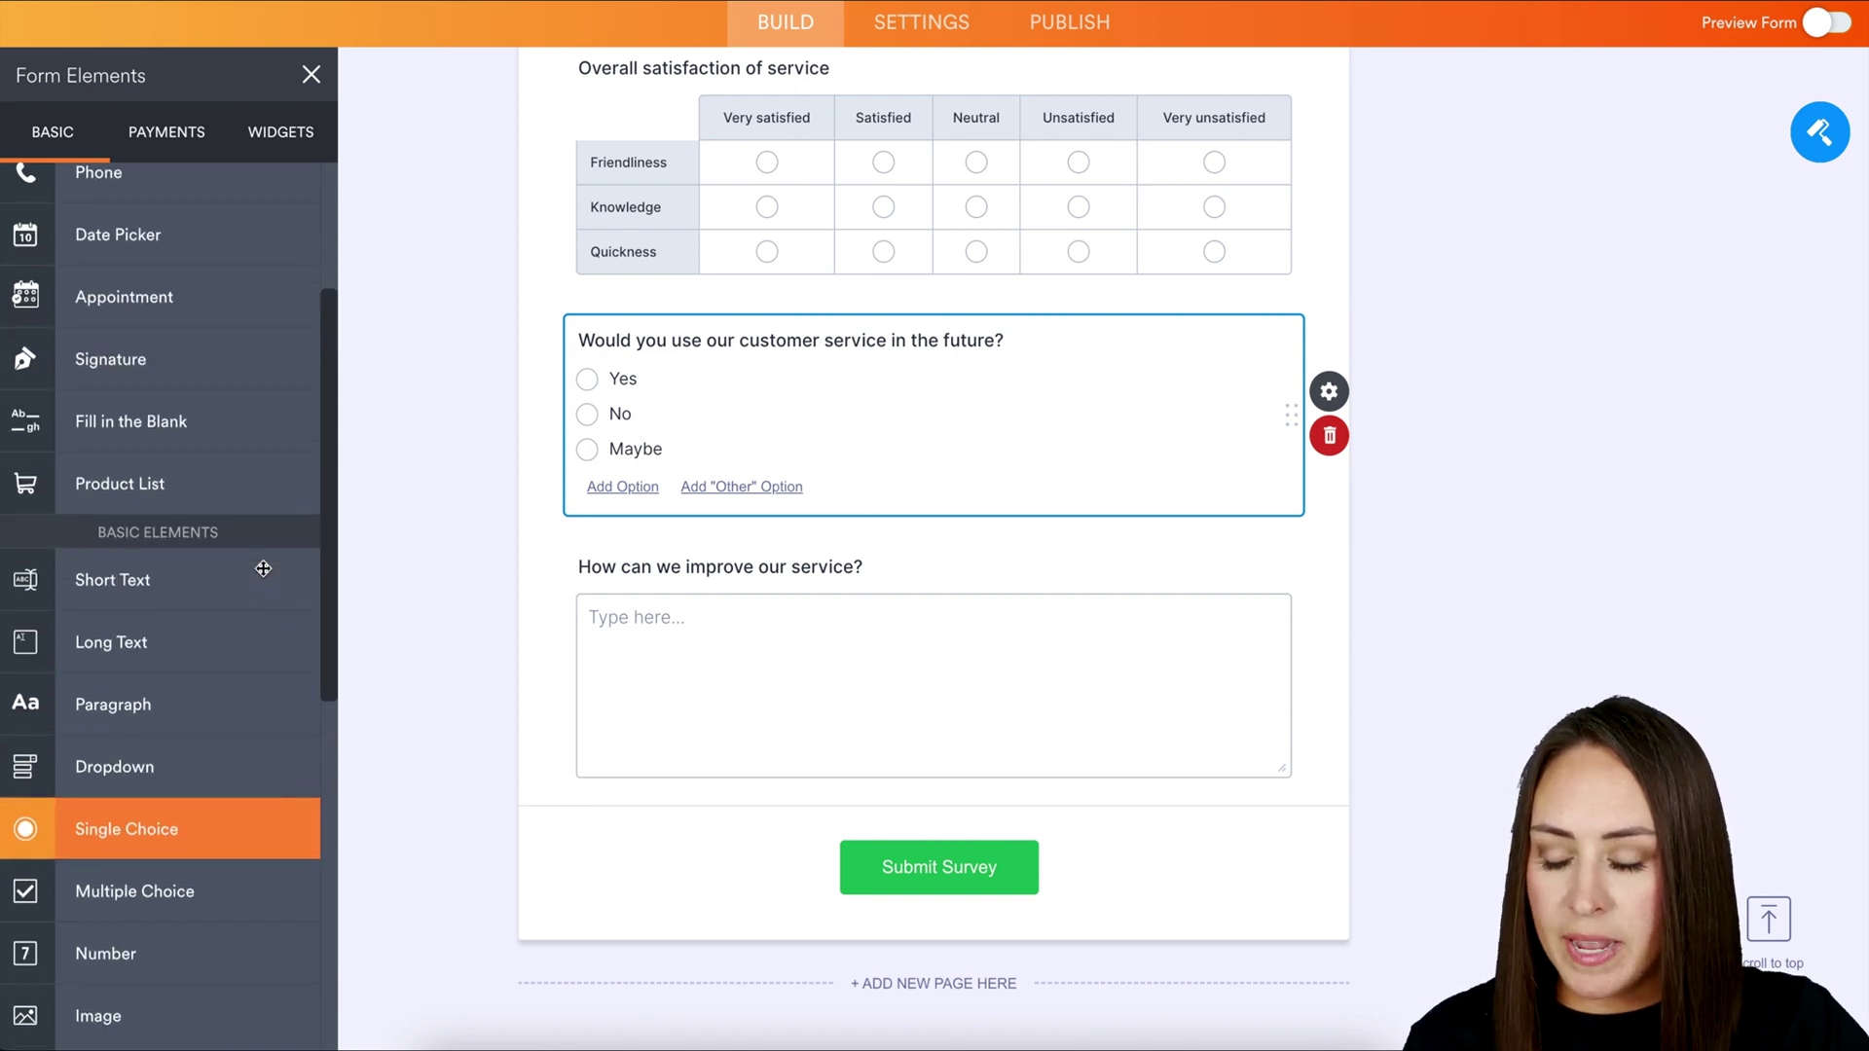
scroll(262, 568, "up", 2)
scroll(263, 568, "down", 7)
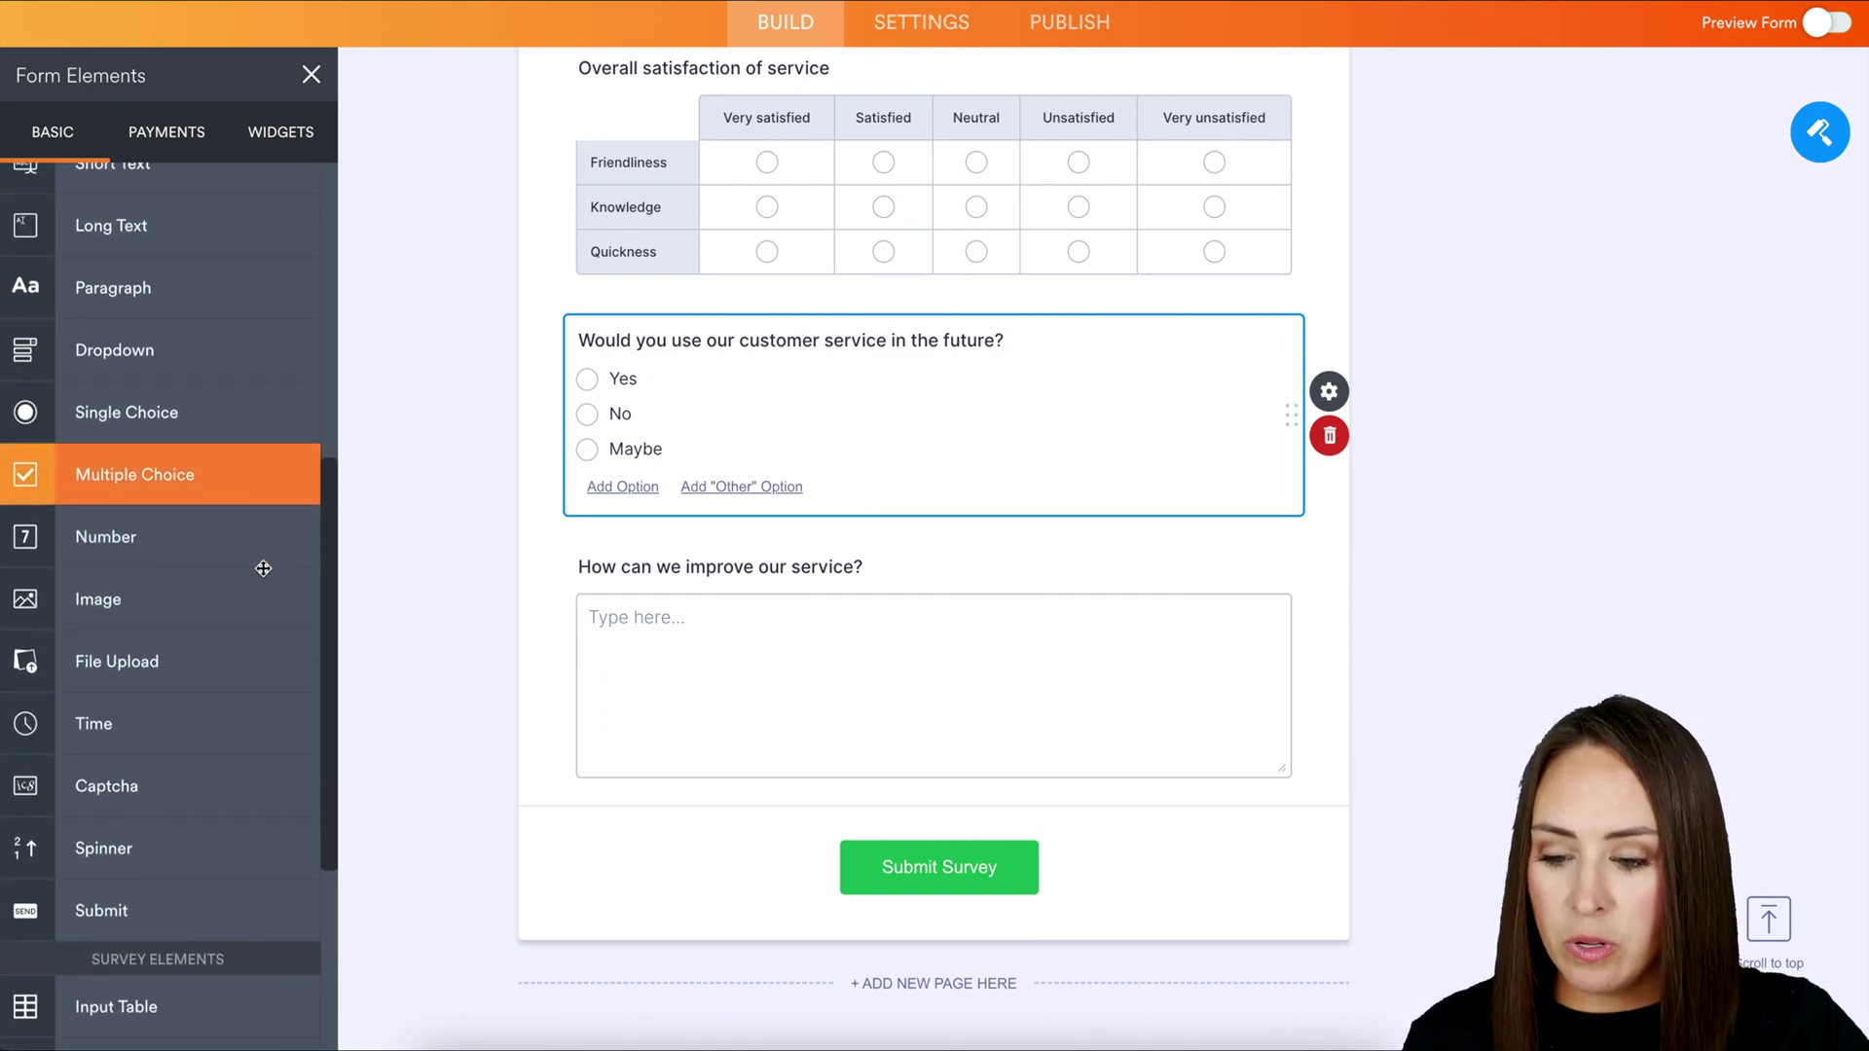
scroll(263, 569, "down", 4)
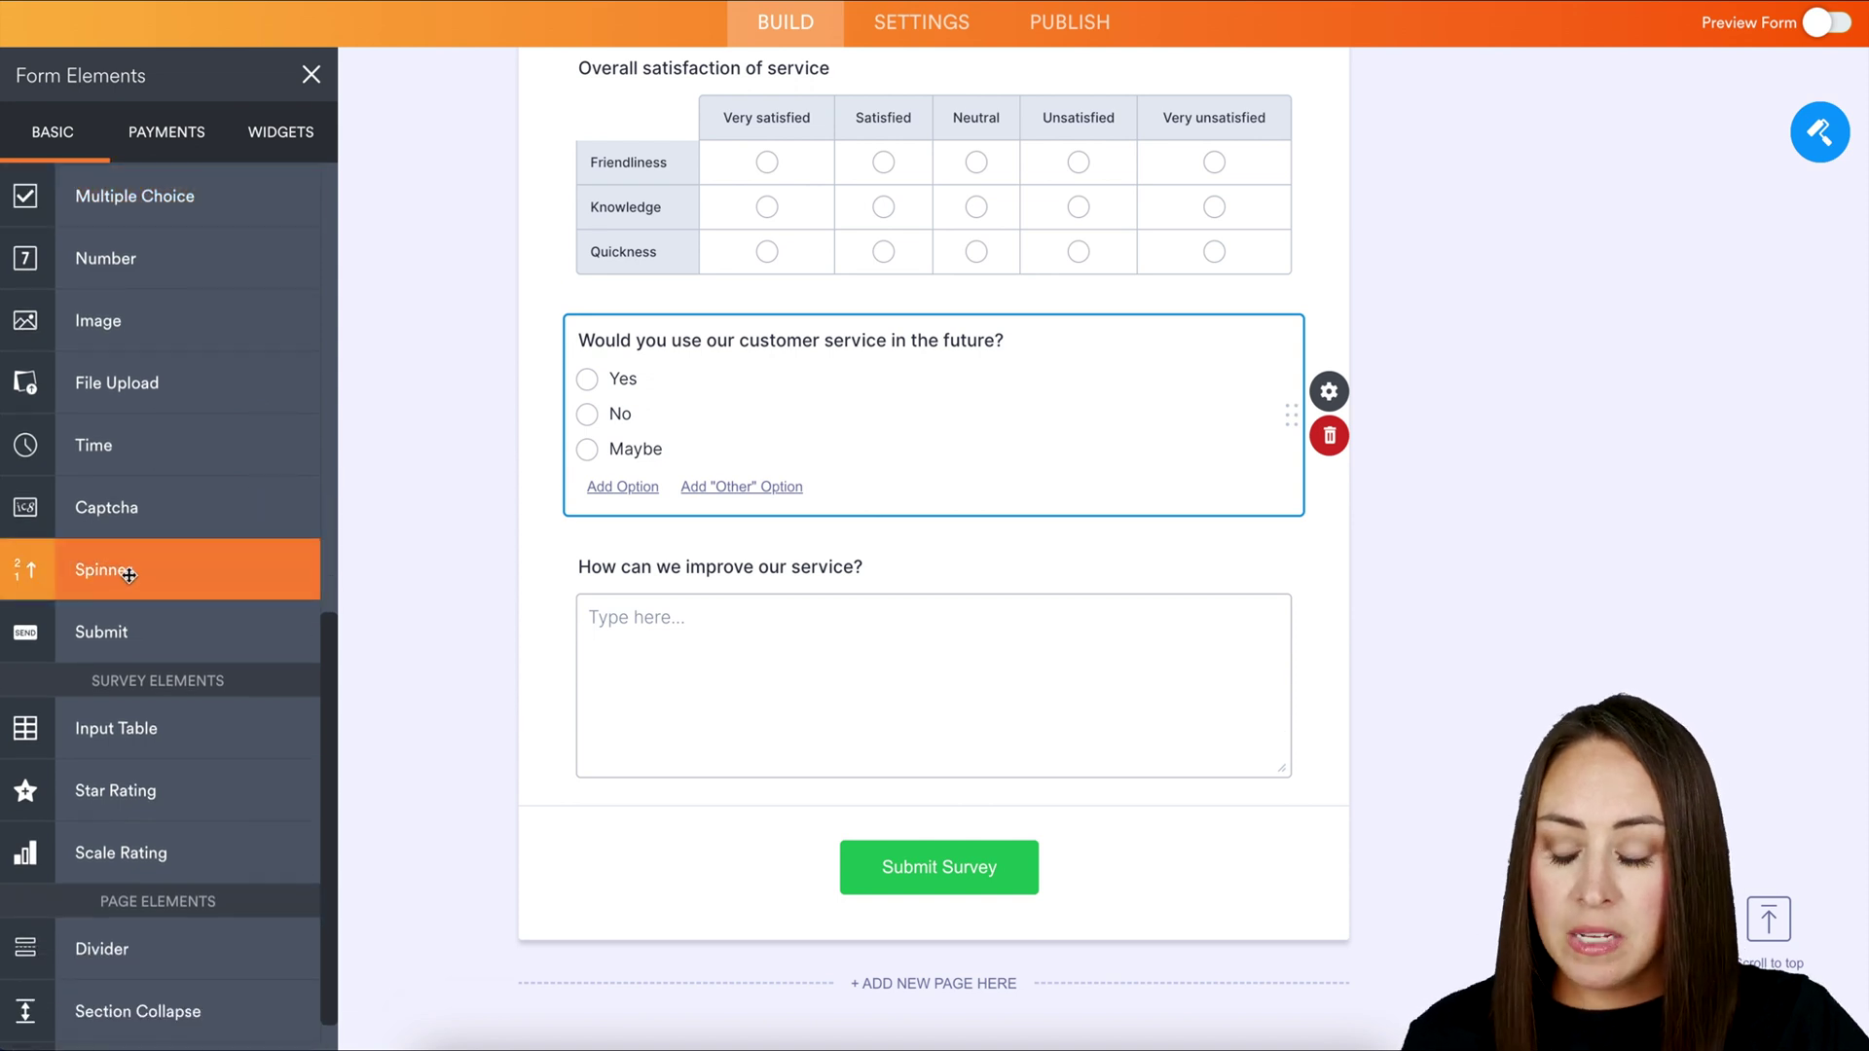
scroll(129, 575, "down", 1)
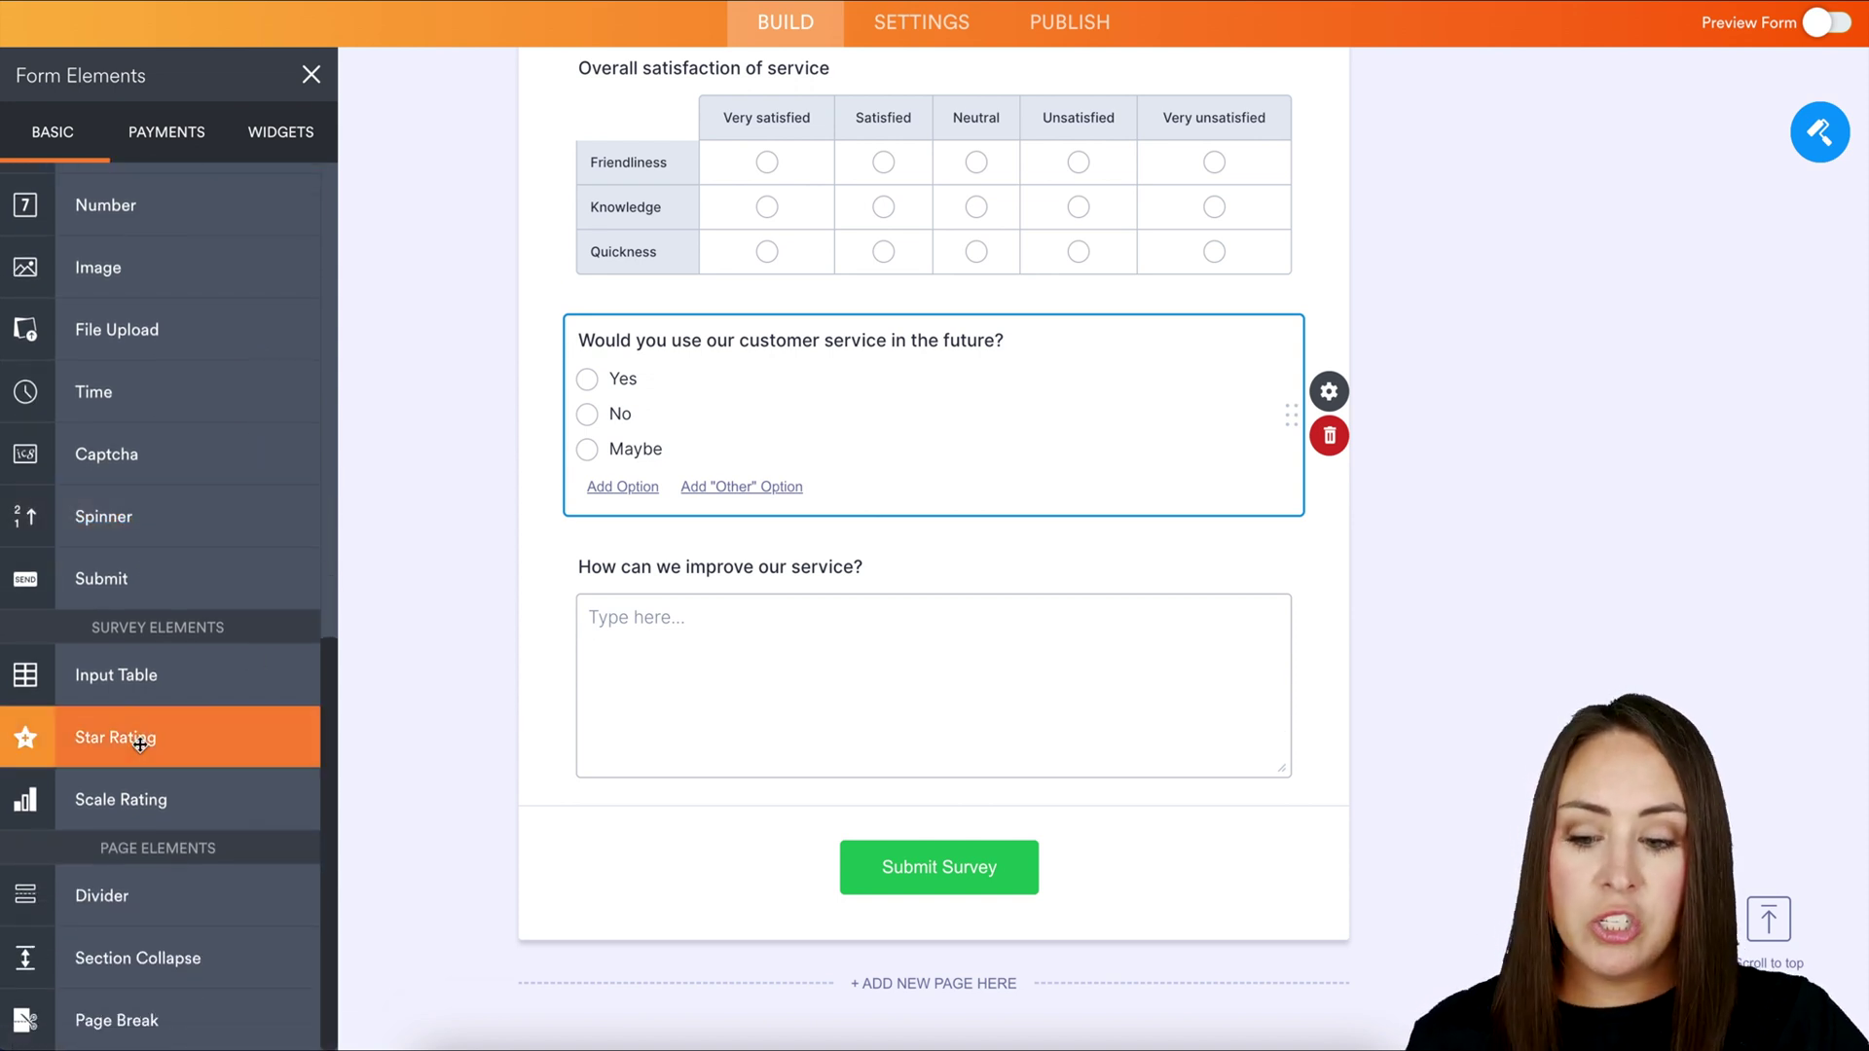
Label the star rating 'How many stars would you give us?' and drag it above the Yes/No/Maybe question
left_click(195, 738)
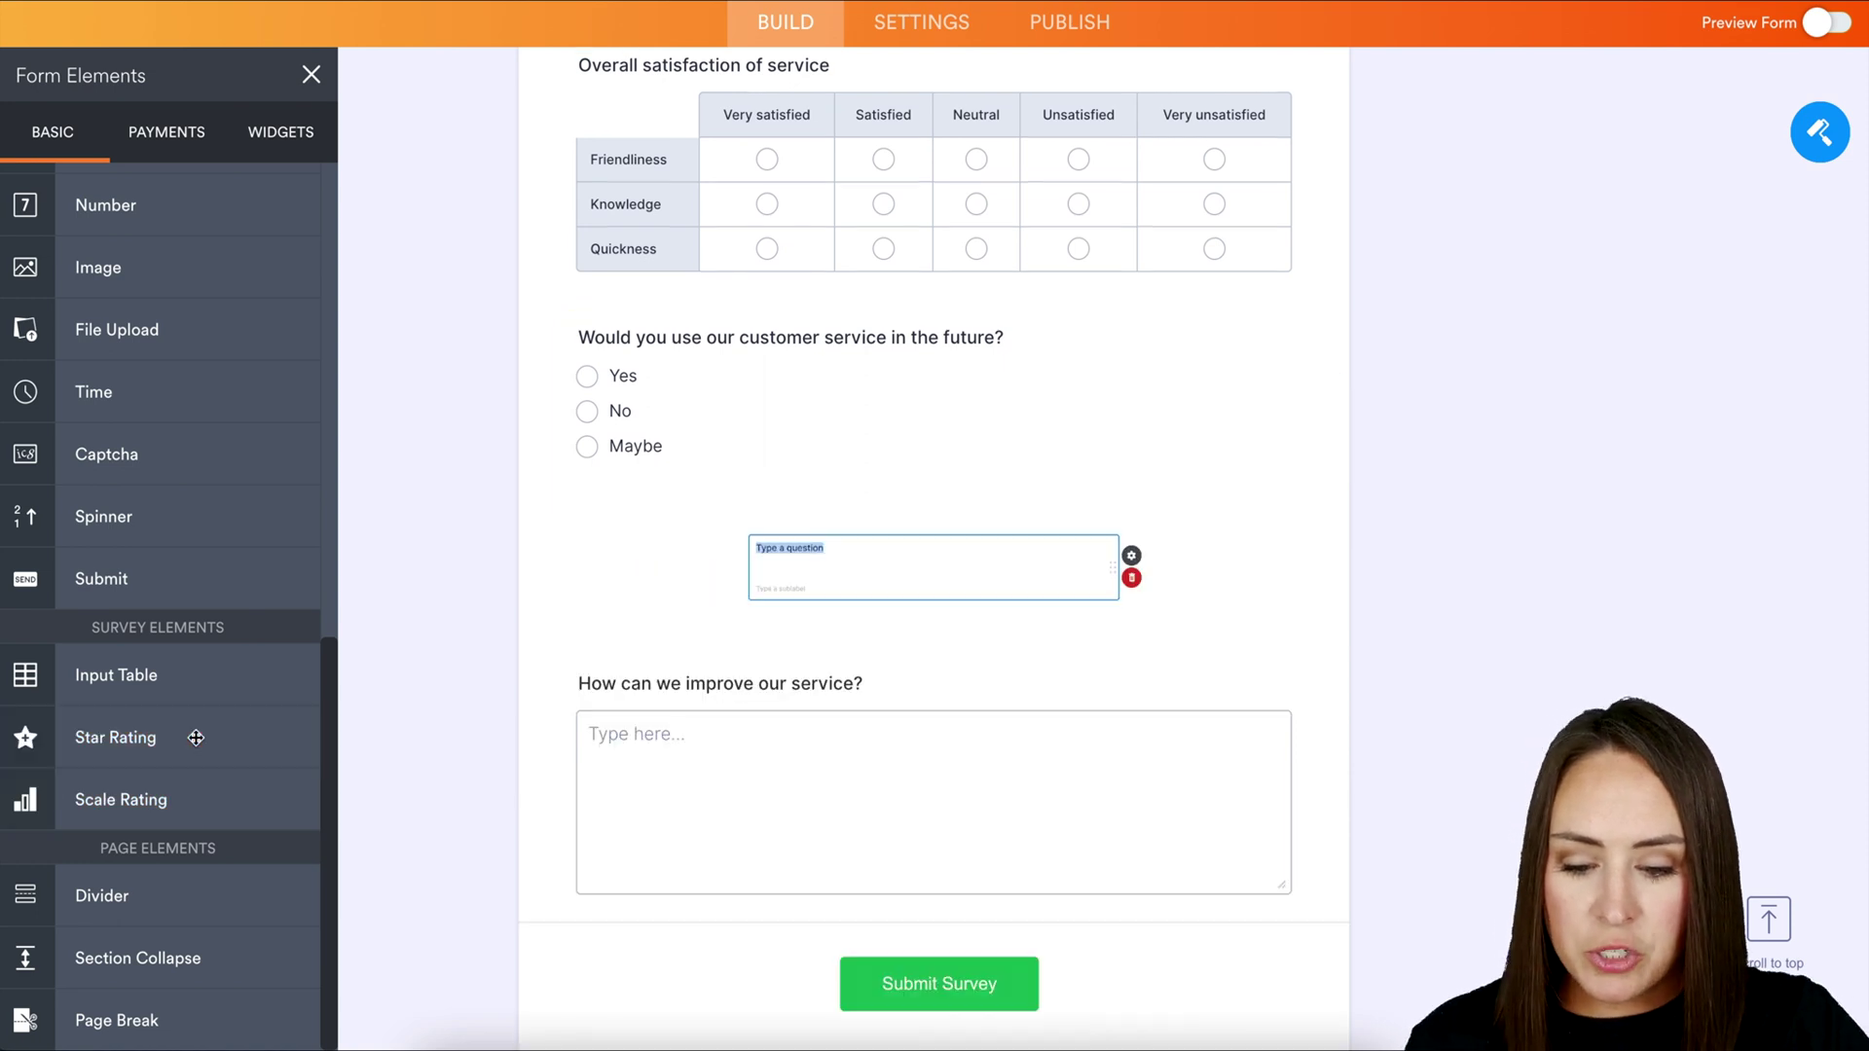
type("H")
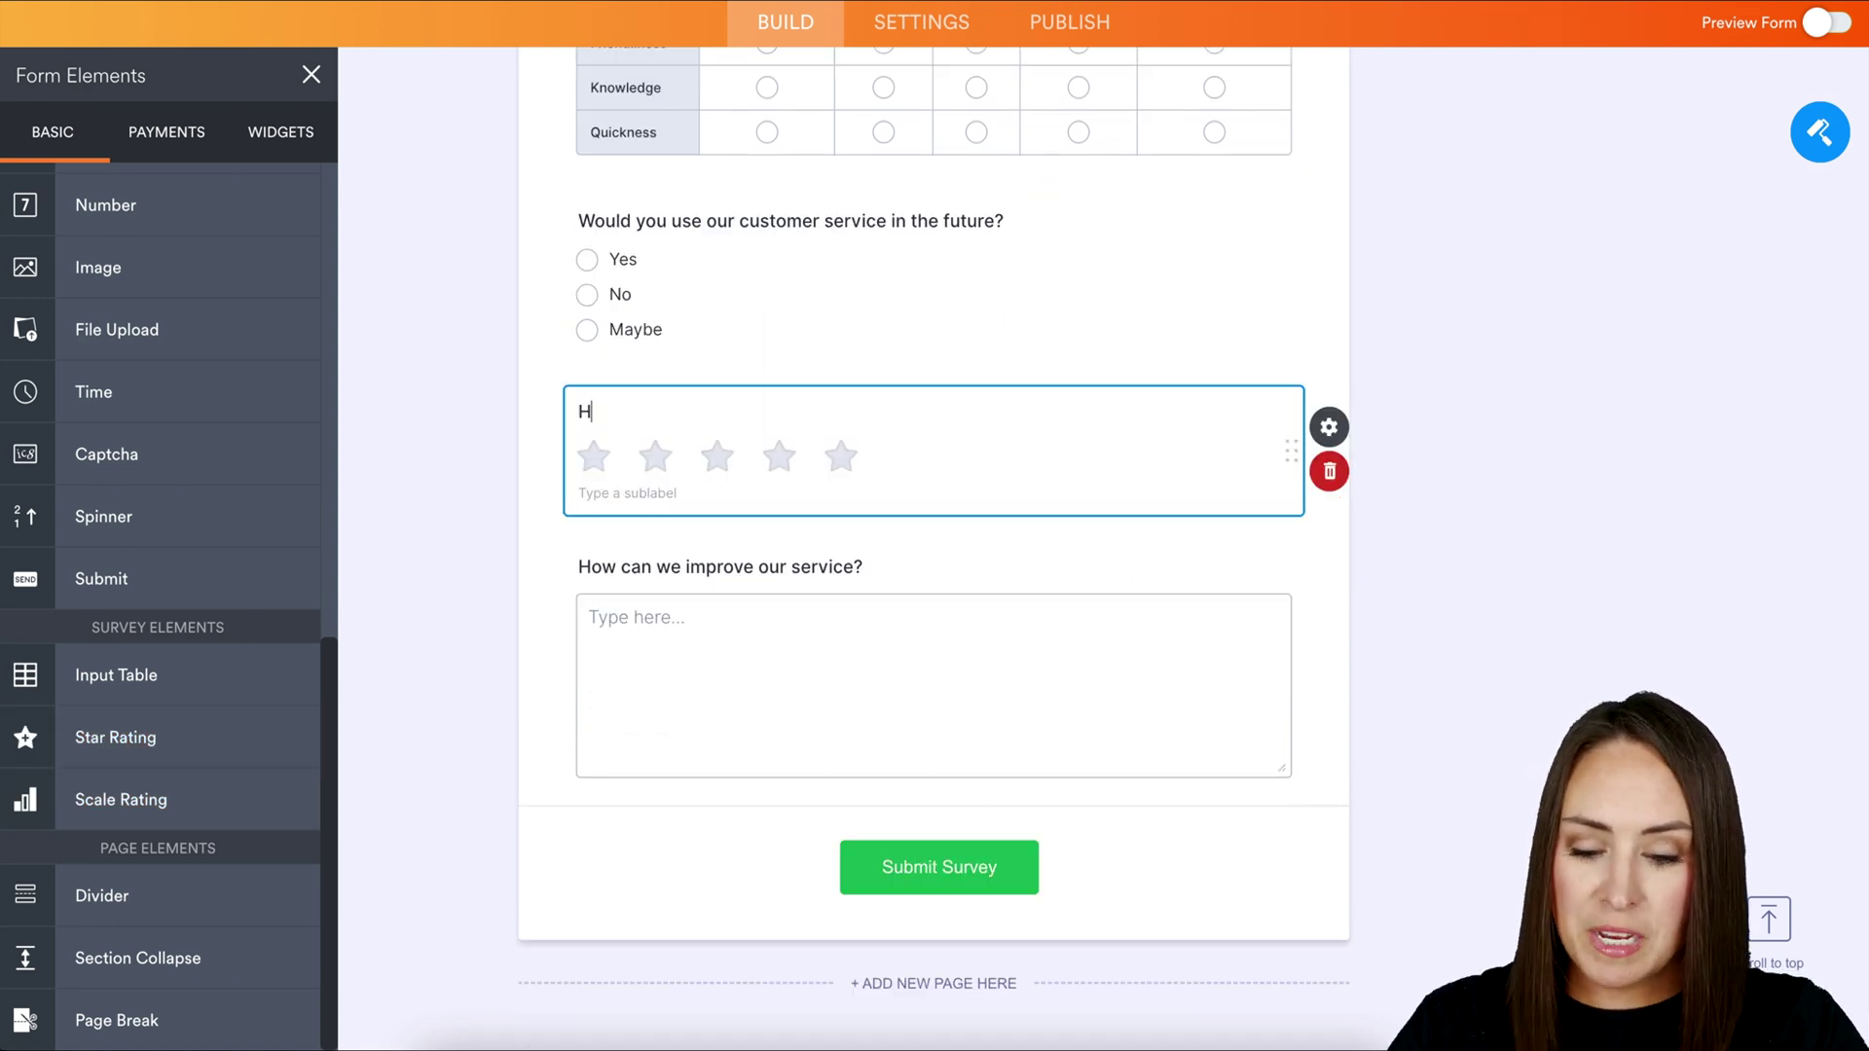
type("ow many stars would you give us?")
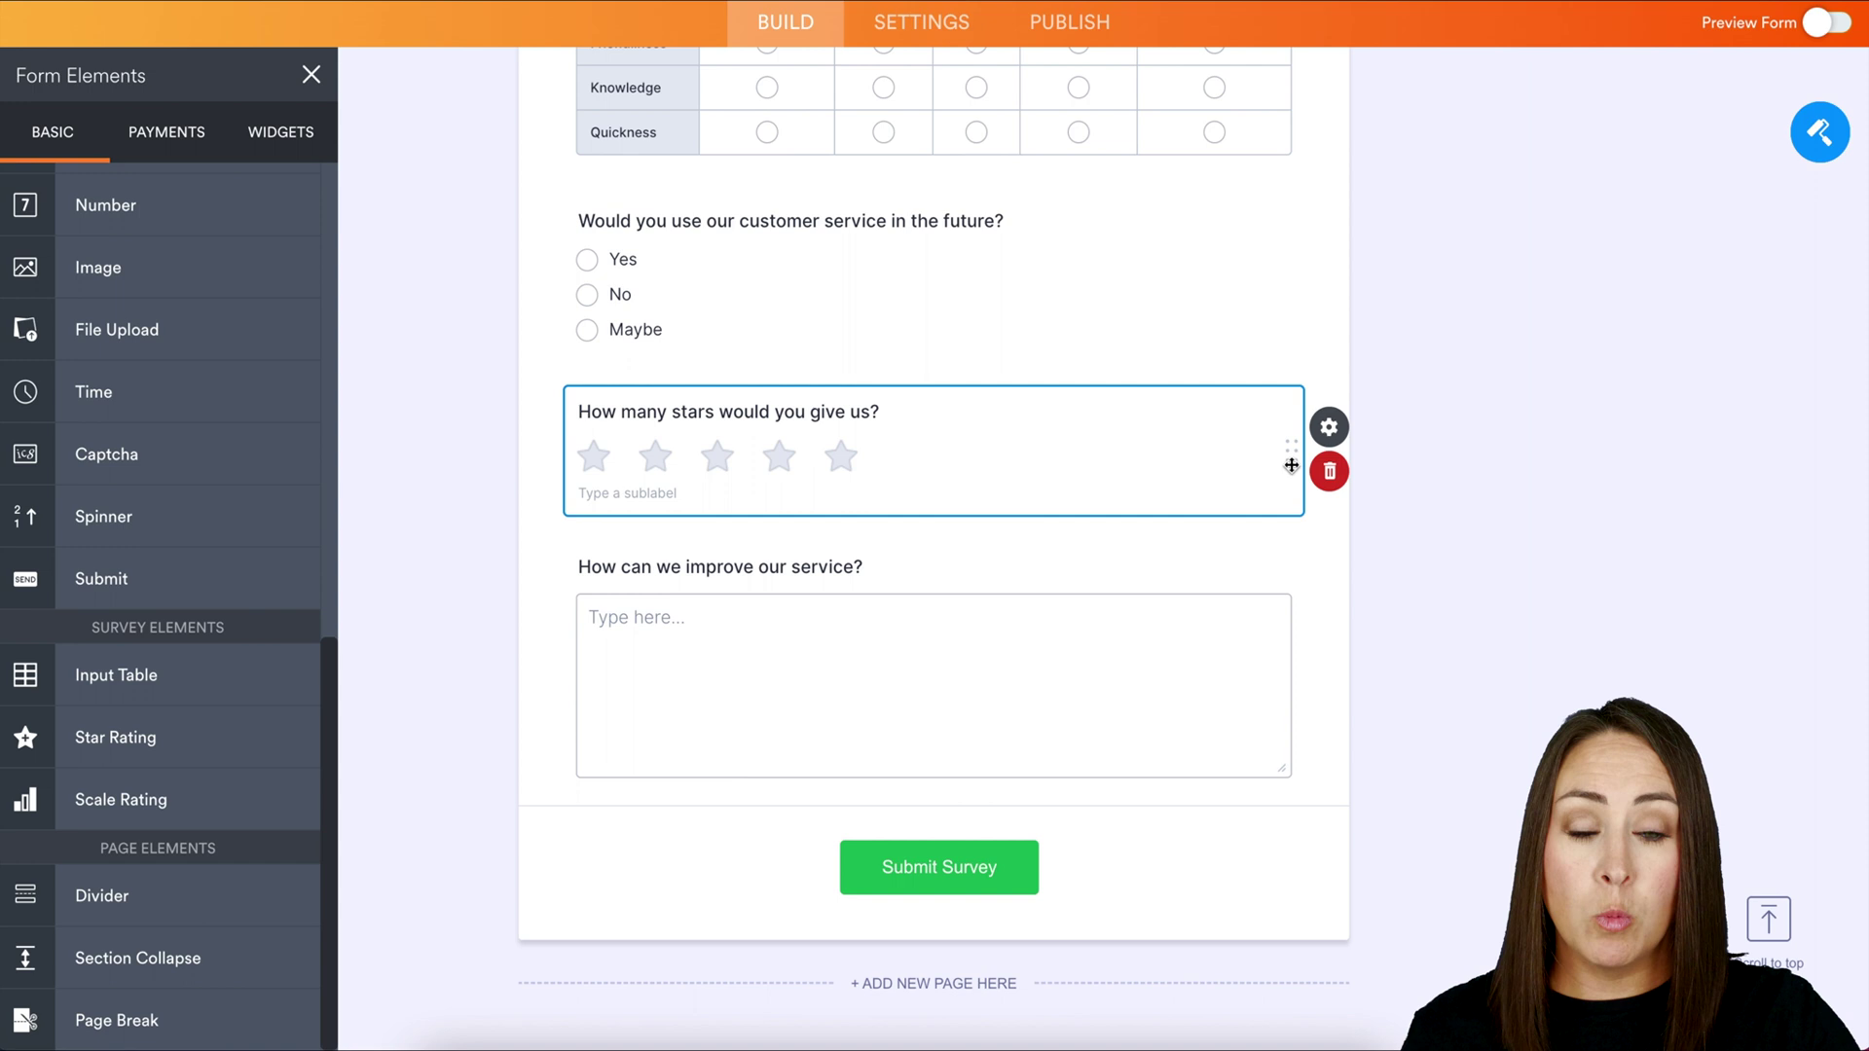
left_click_drag(1289, 463, 1285, 275)
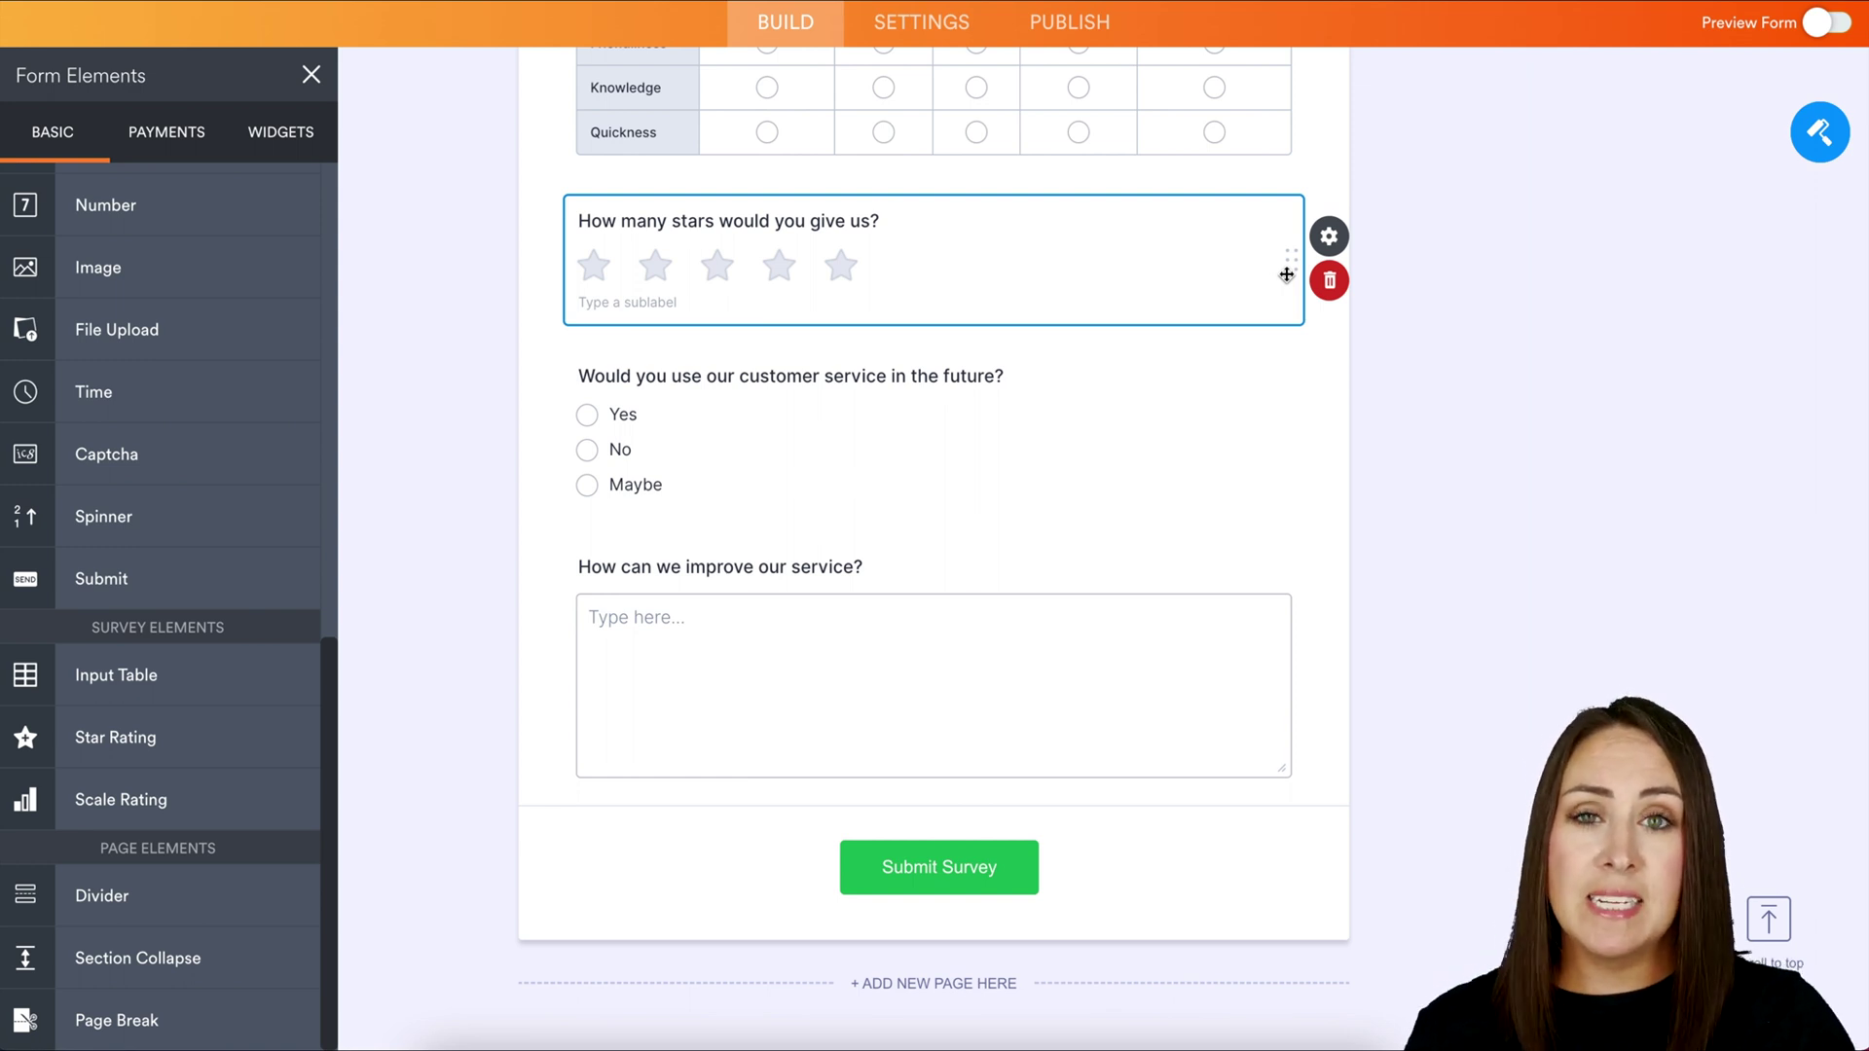
scroll(1421, 375, "up", 4)
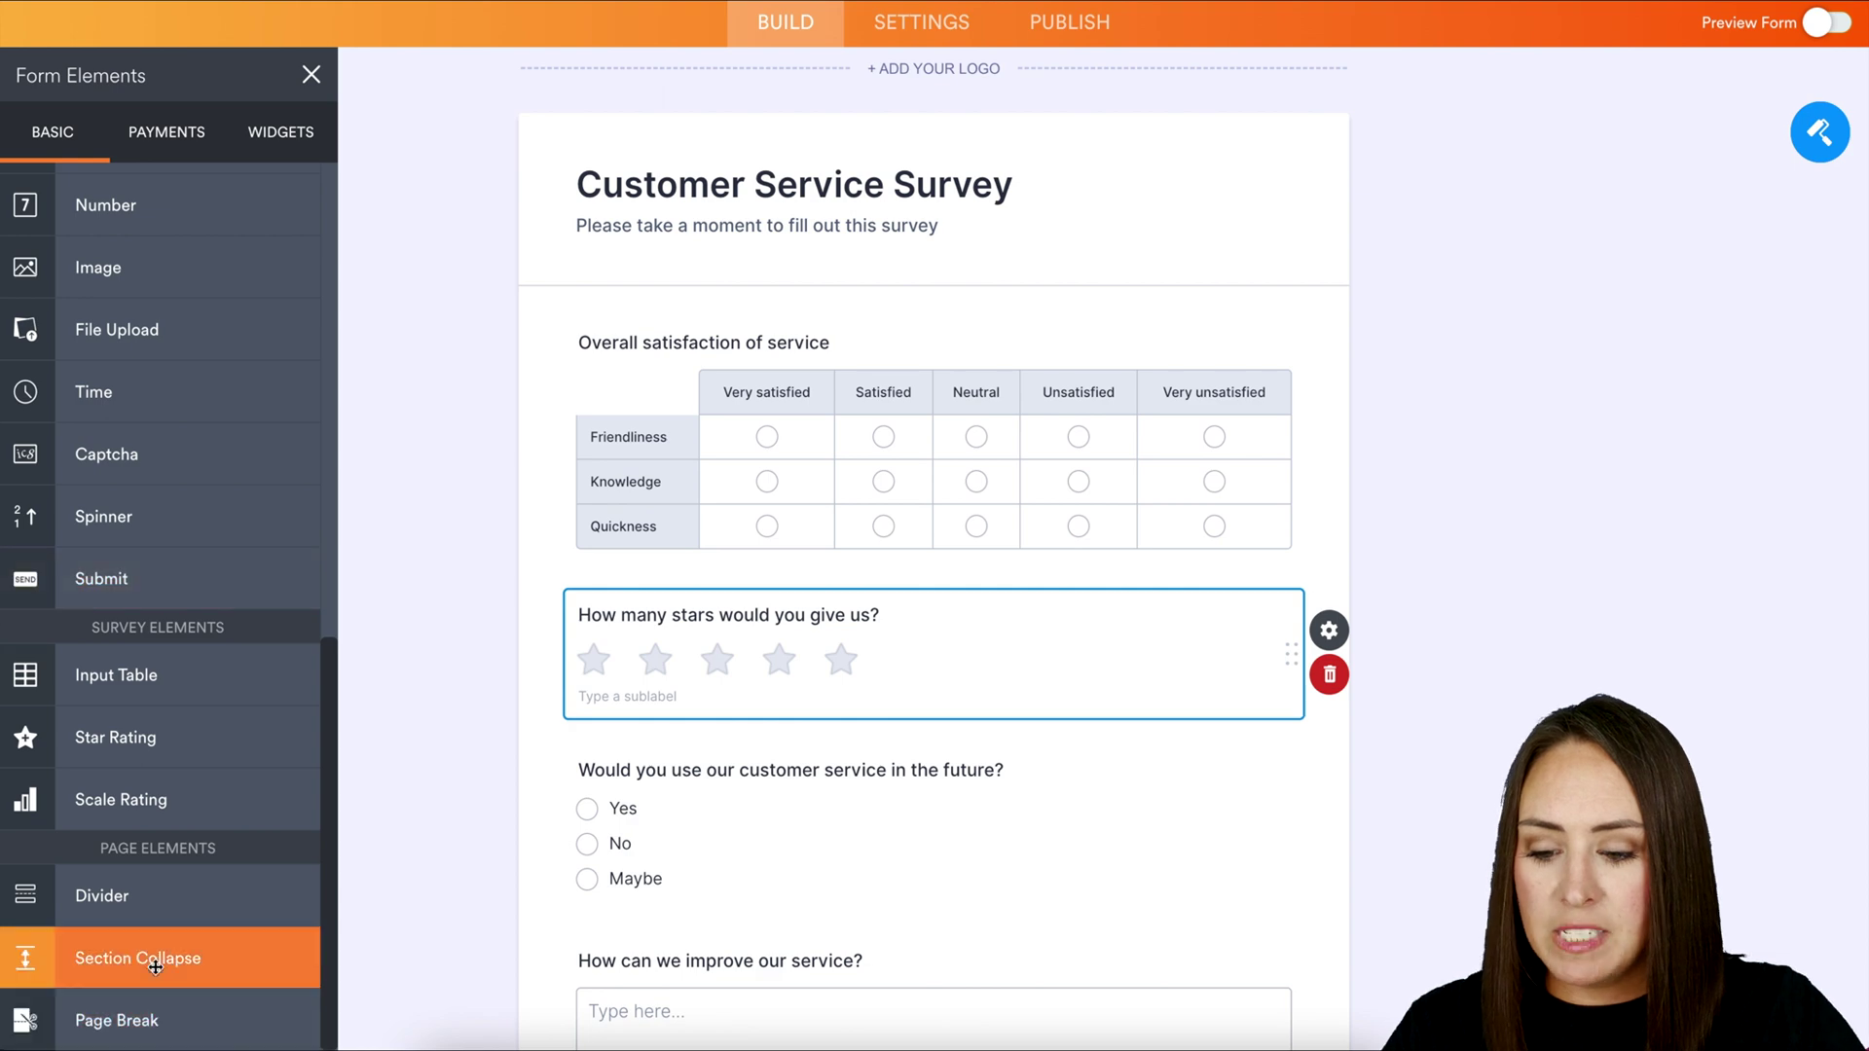
Add a collapsible section at the top of the form headed 'Overall Satisfaction'
left_click_drag(155, 967, 888, 356)
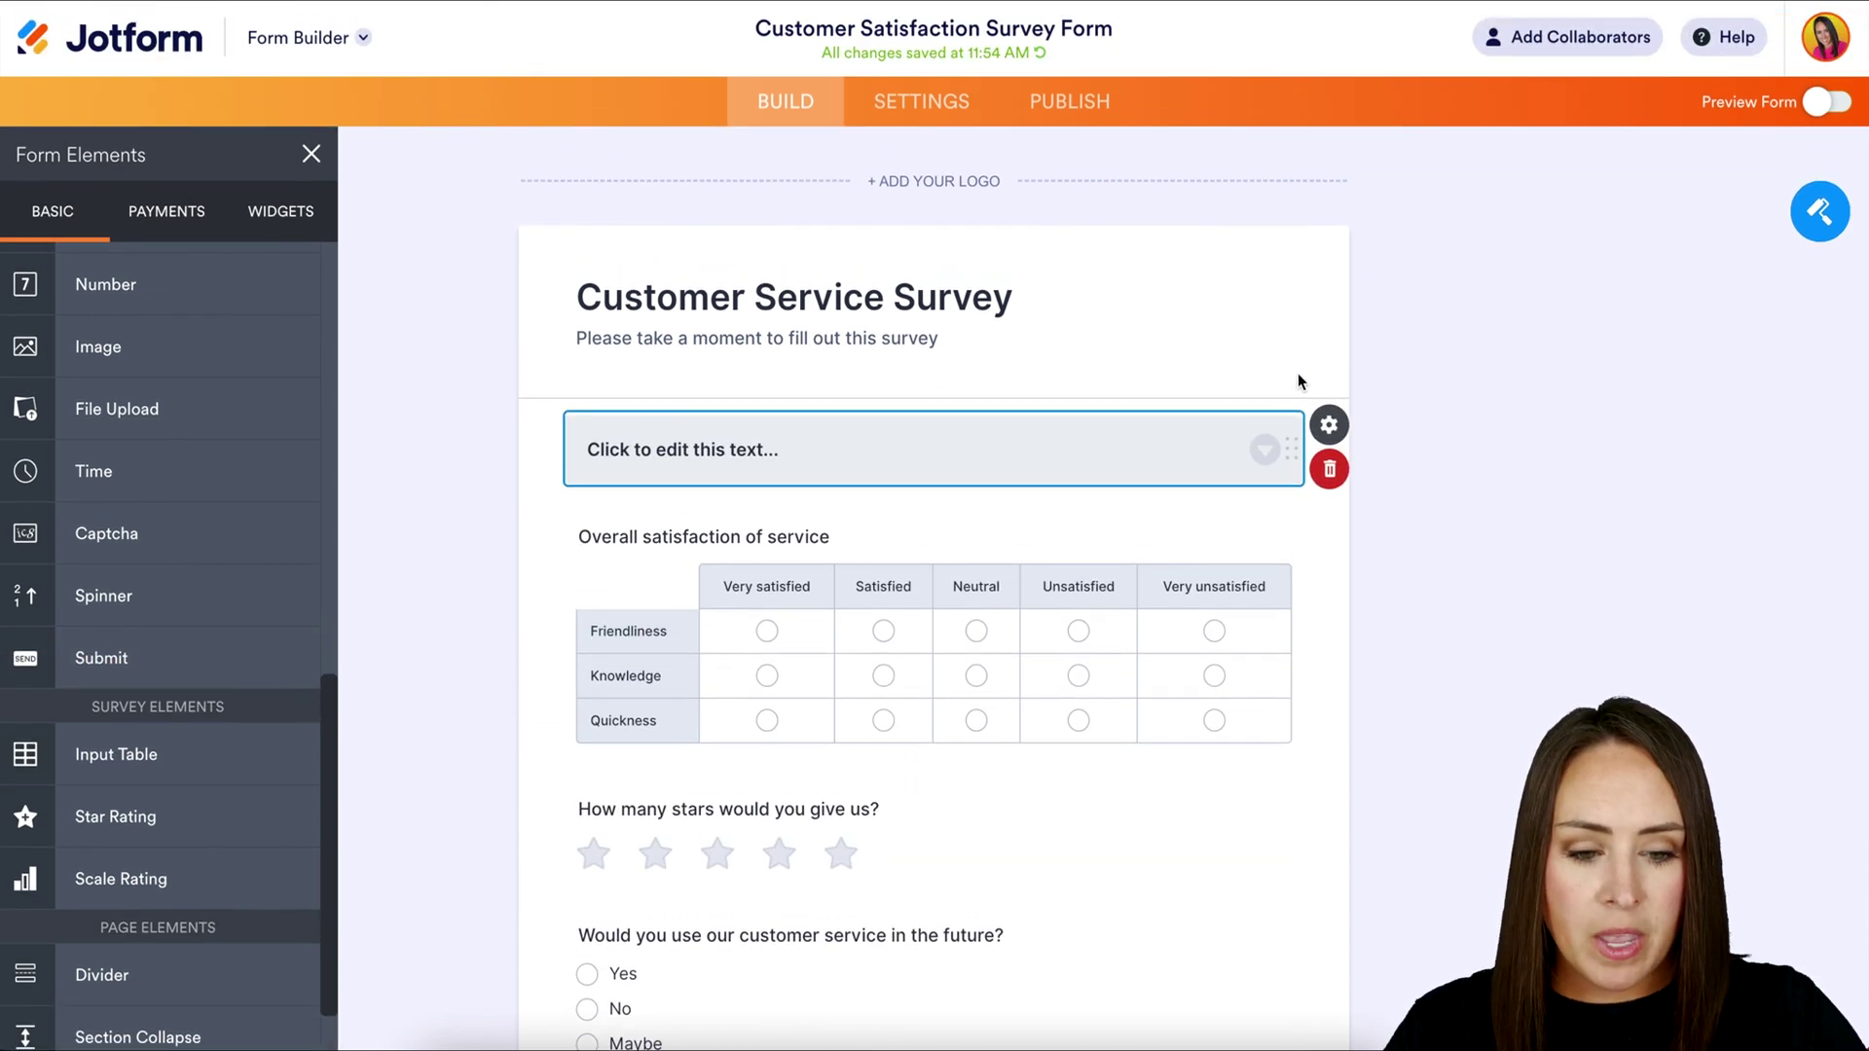
left_click(1330, 425)
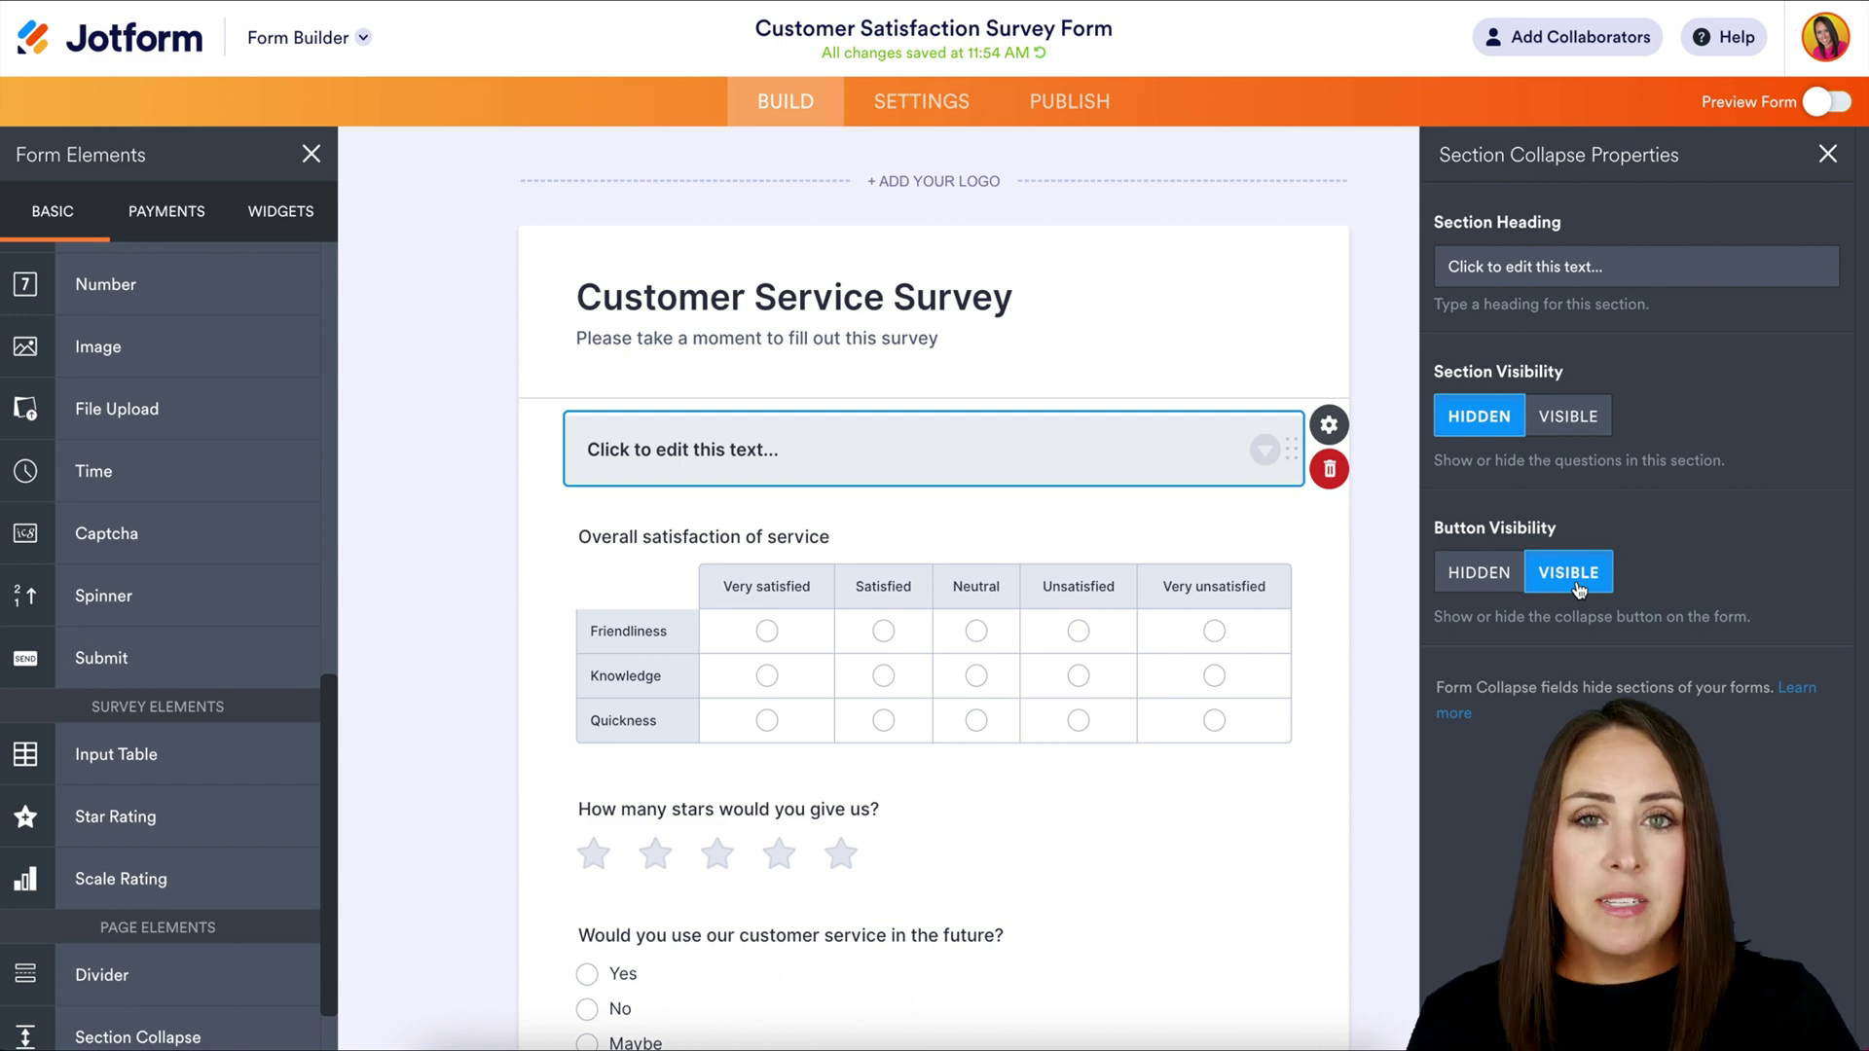
left_click(1541, 270)
type("Overa")
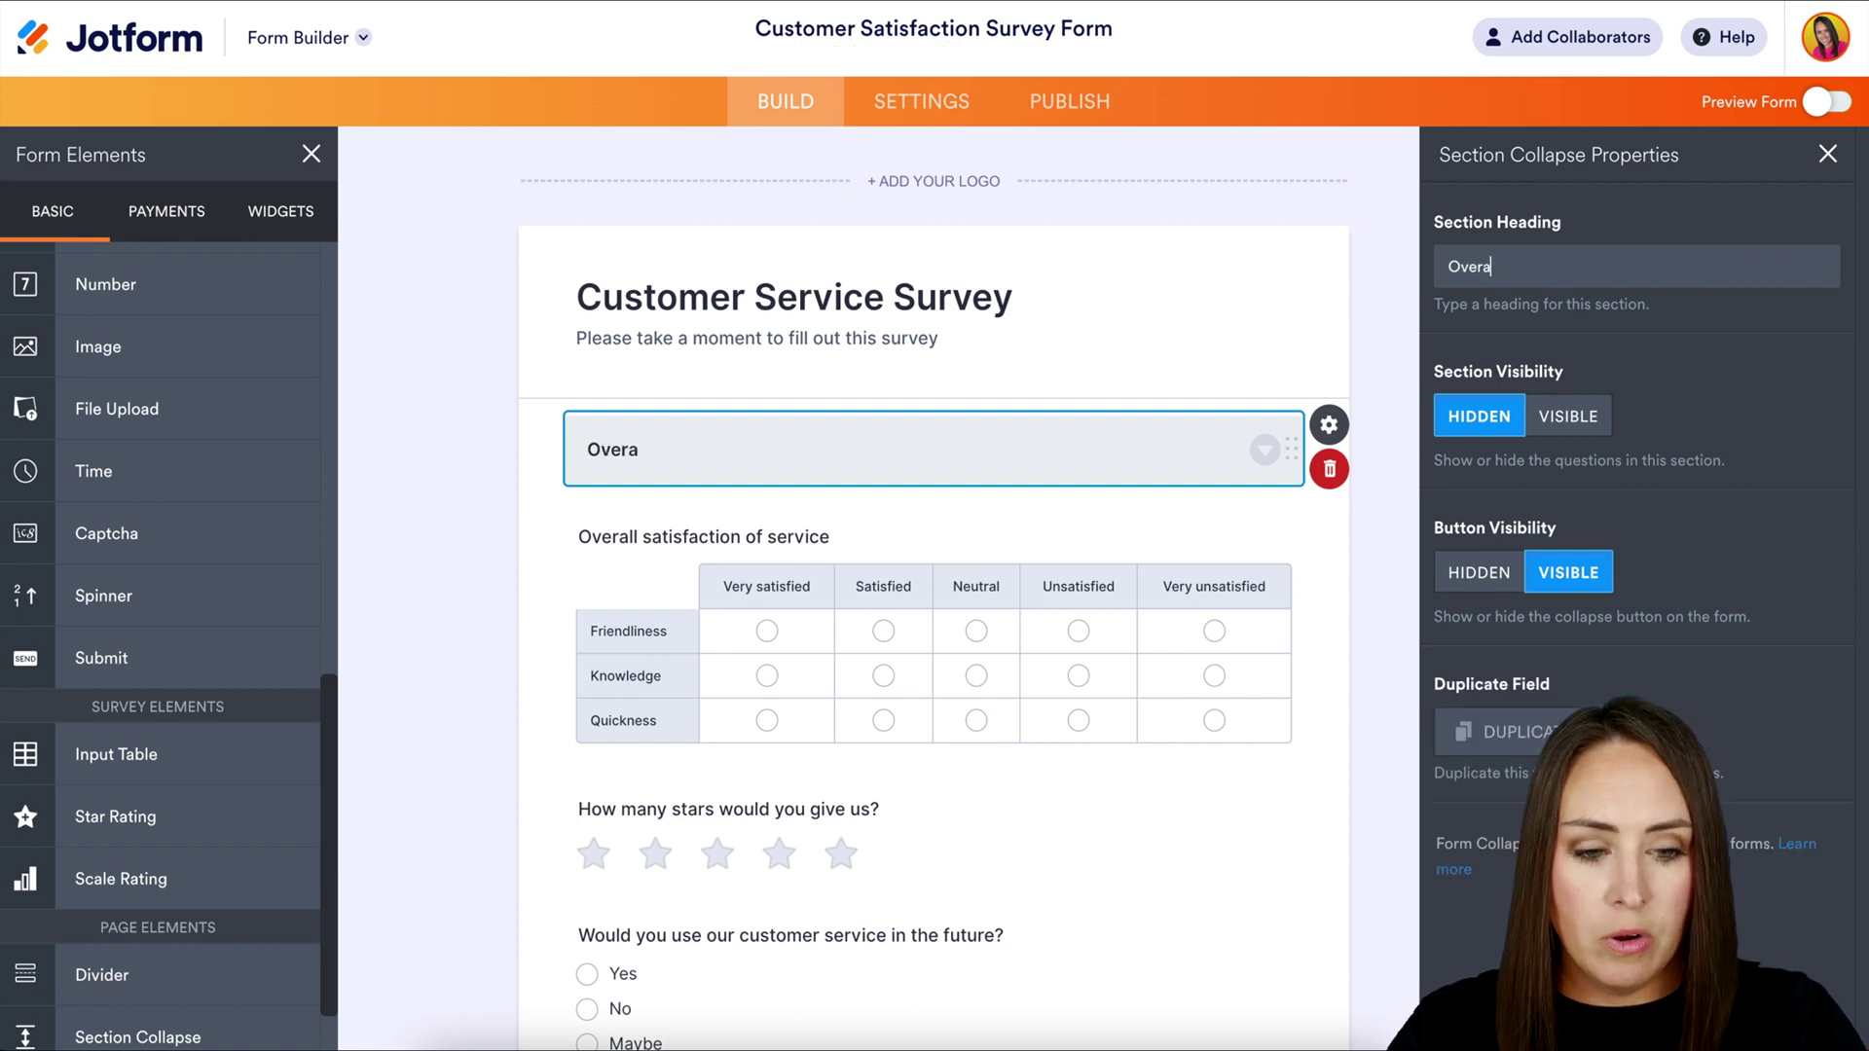
type("ll Satisfaction")
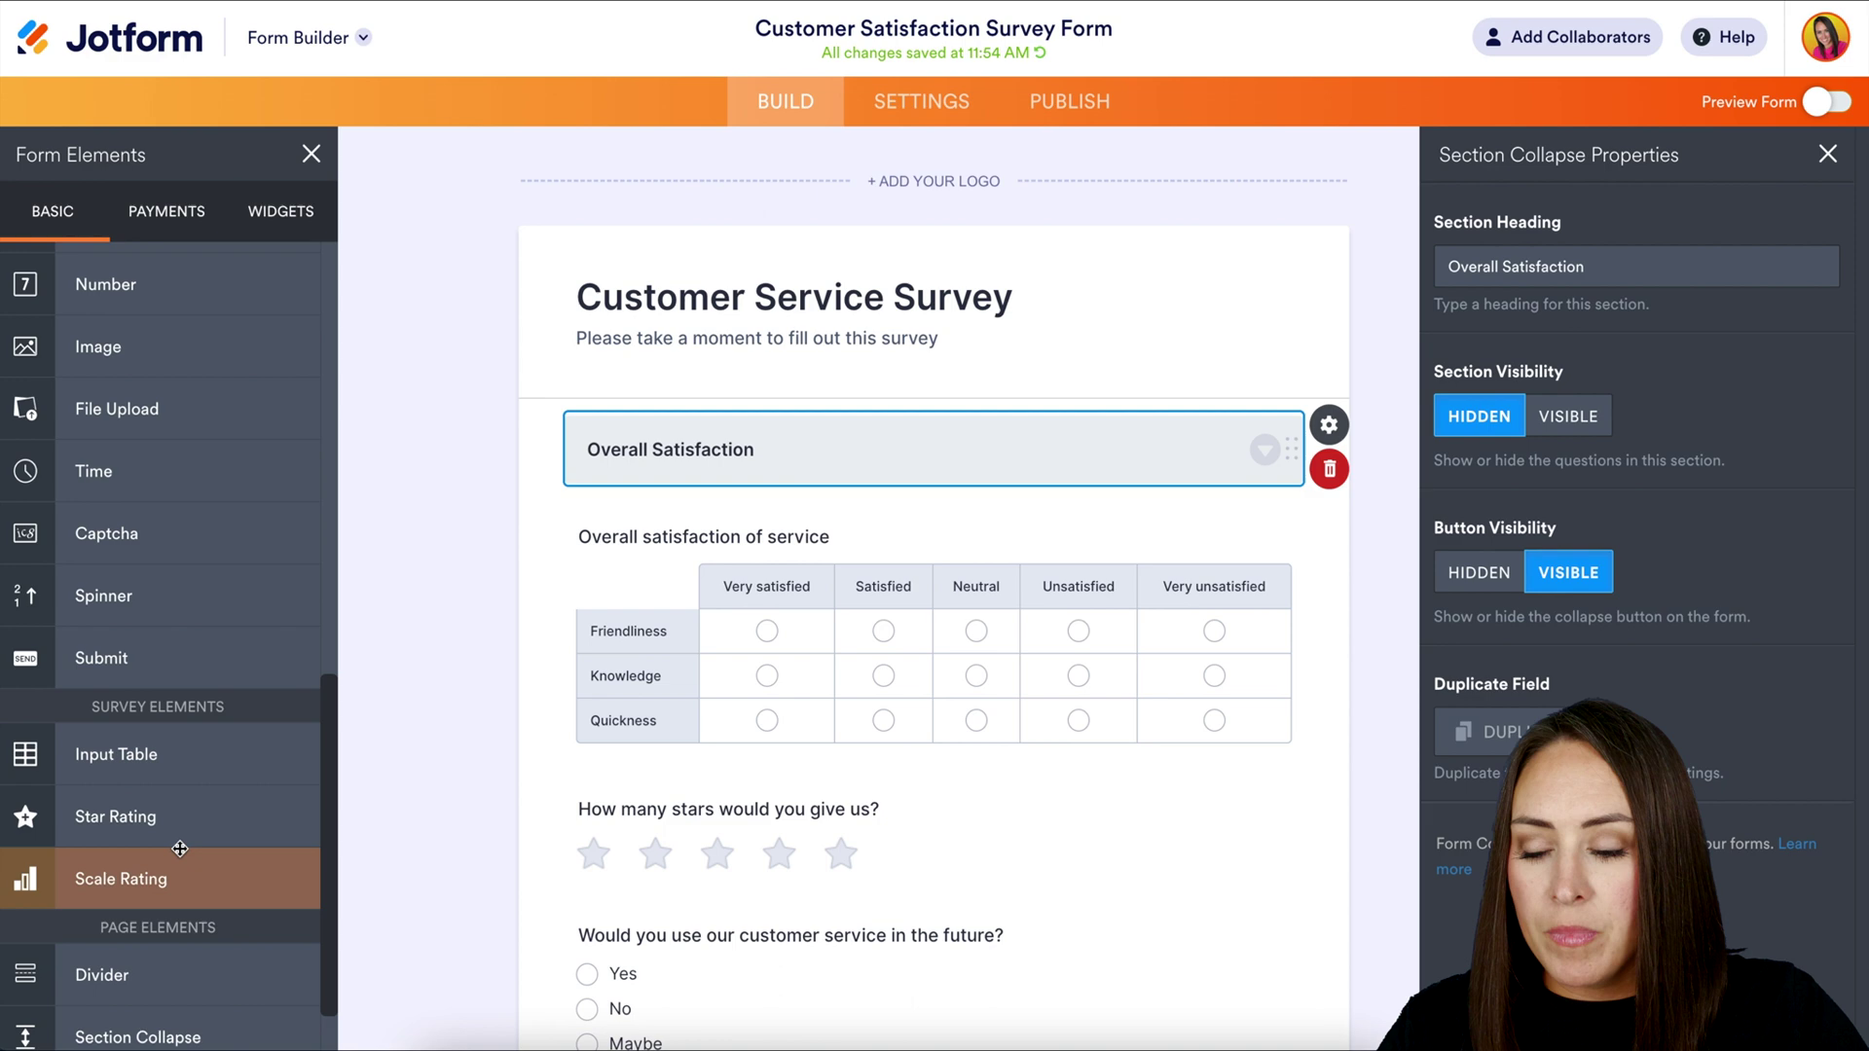
scroll(146, 876, "down", 1)
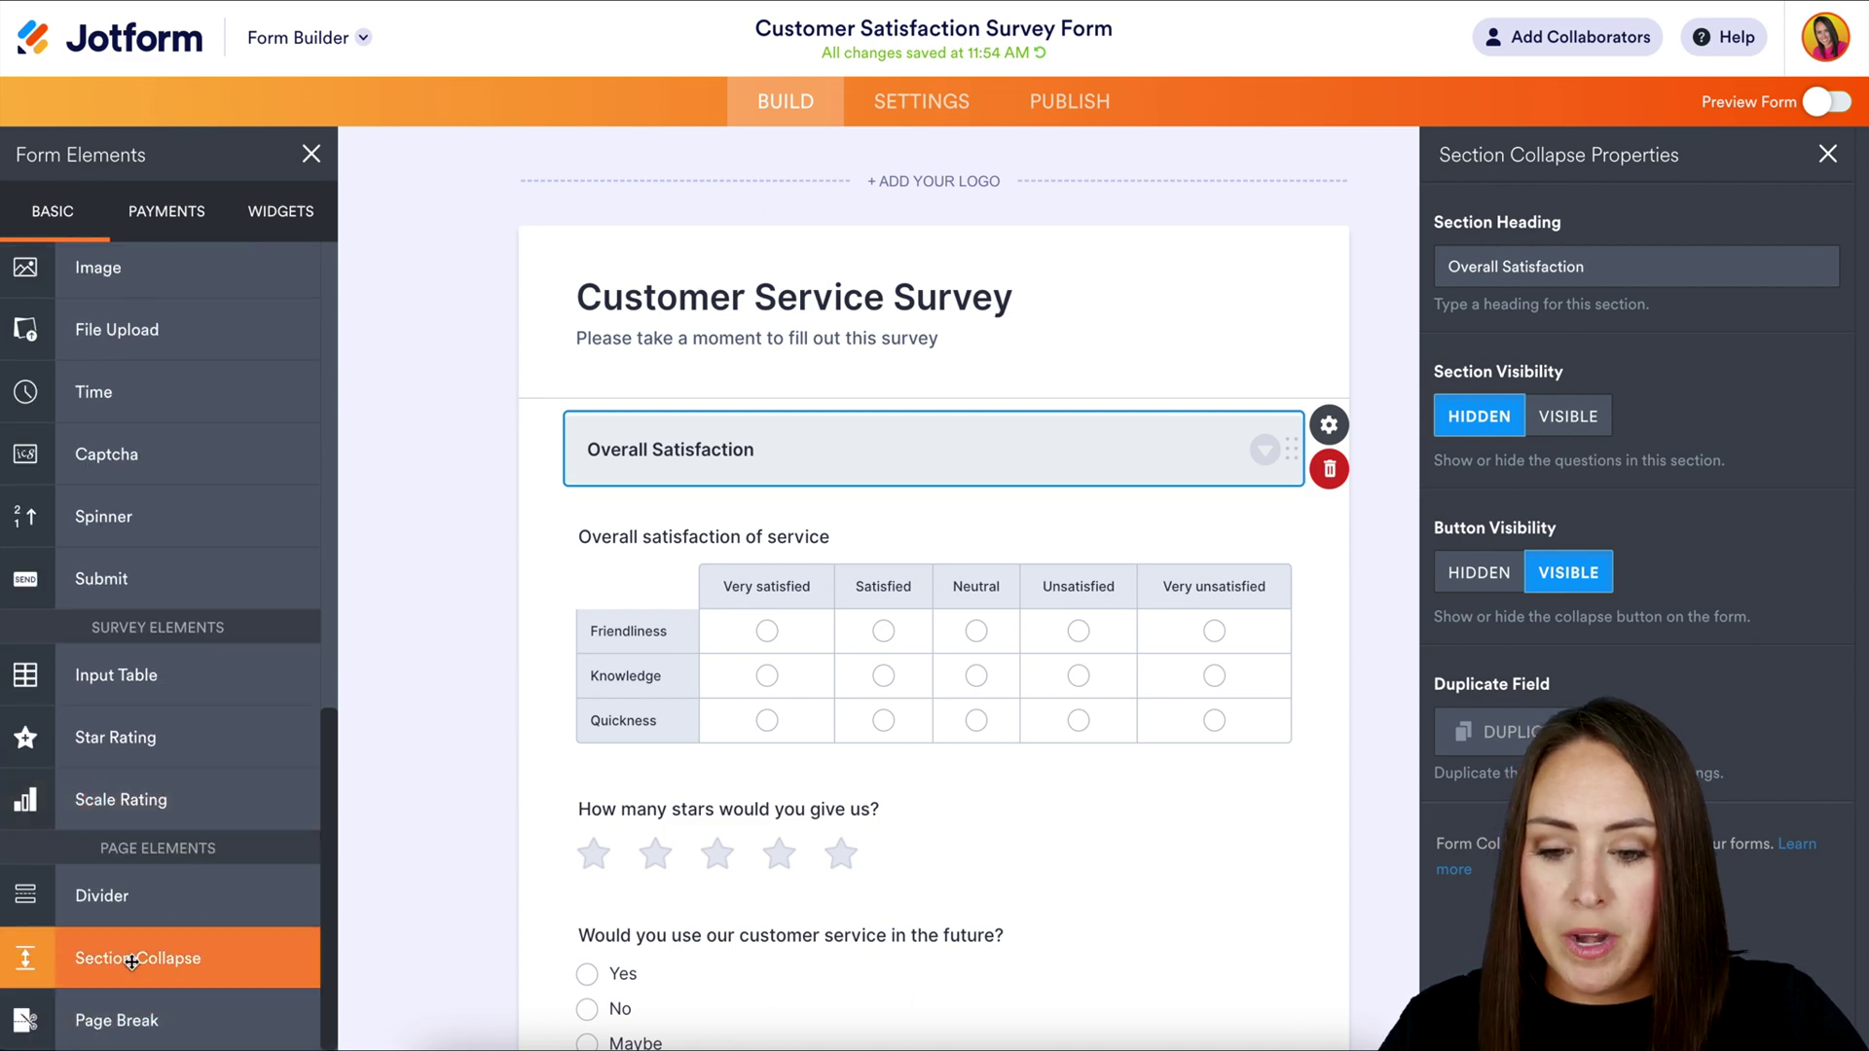
Add a second collapsible section below the satisfaction table headed 'Star Rating'
left_click_drag(146, 958, 699, 762)
scroll(700, 765, "down", 3)
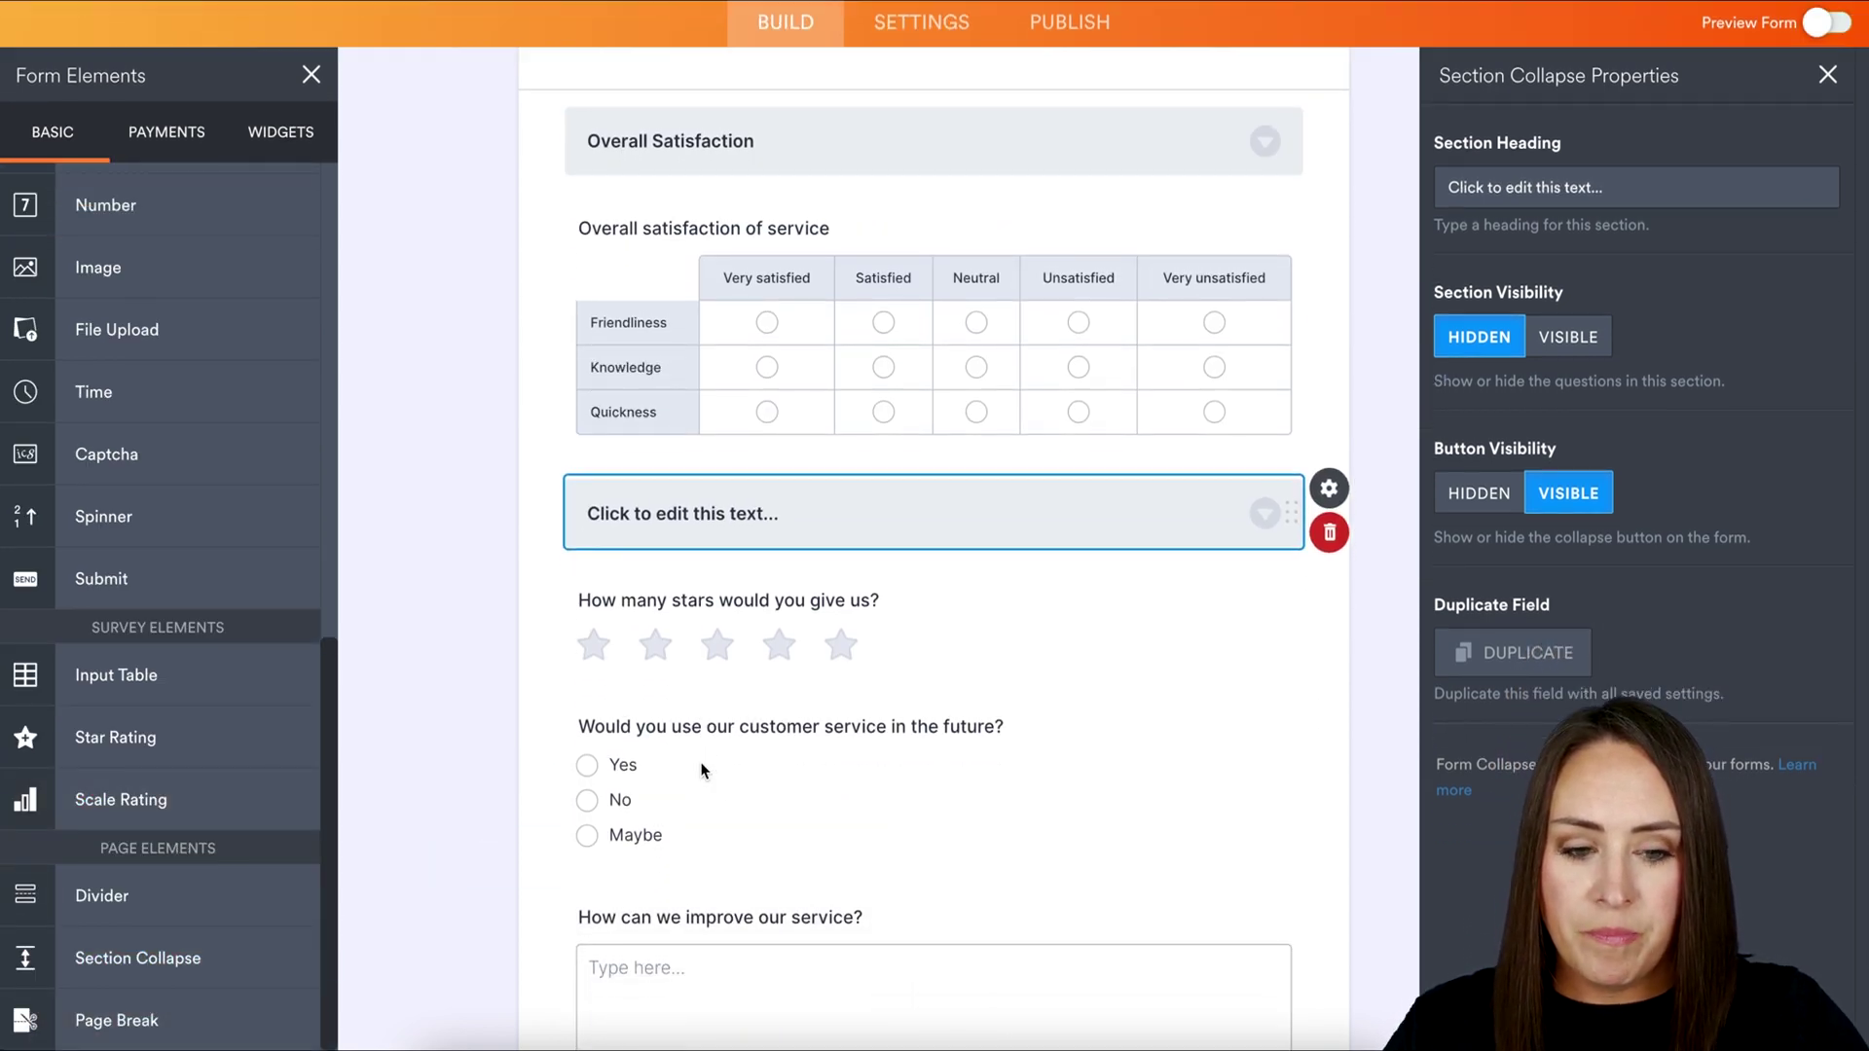
left_click(1534, 192)
type("Star Rating")
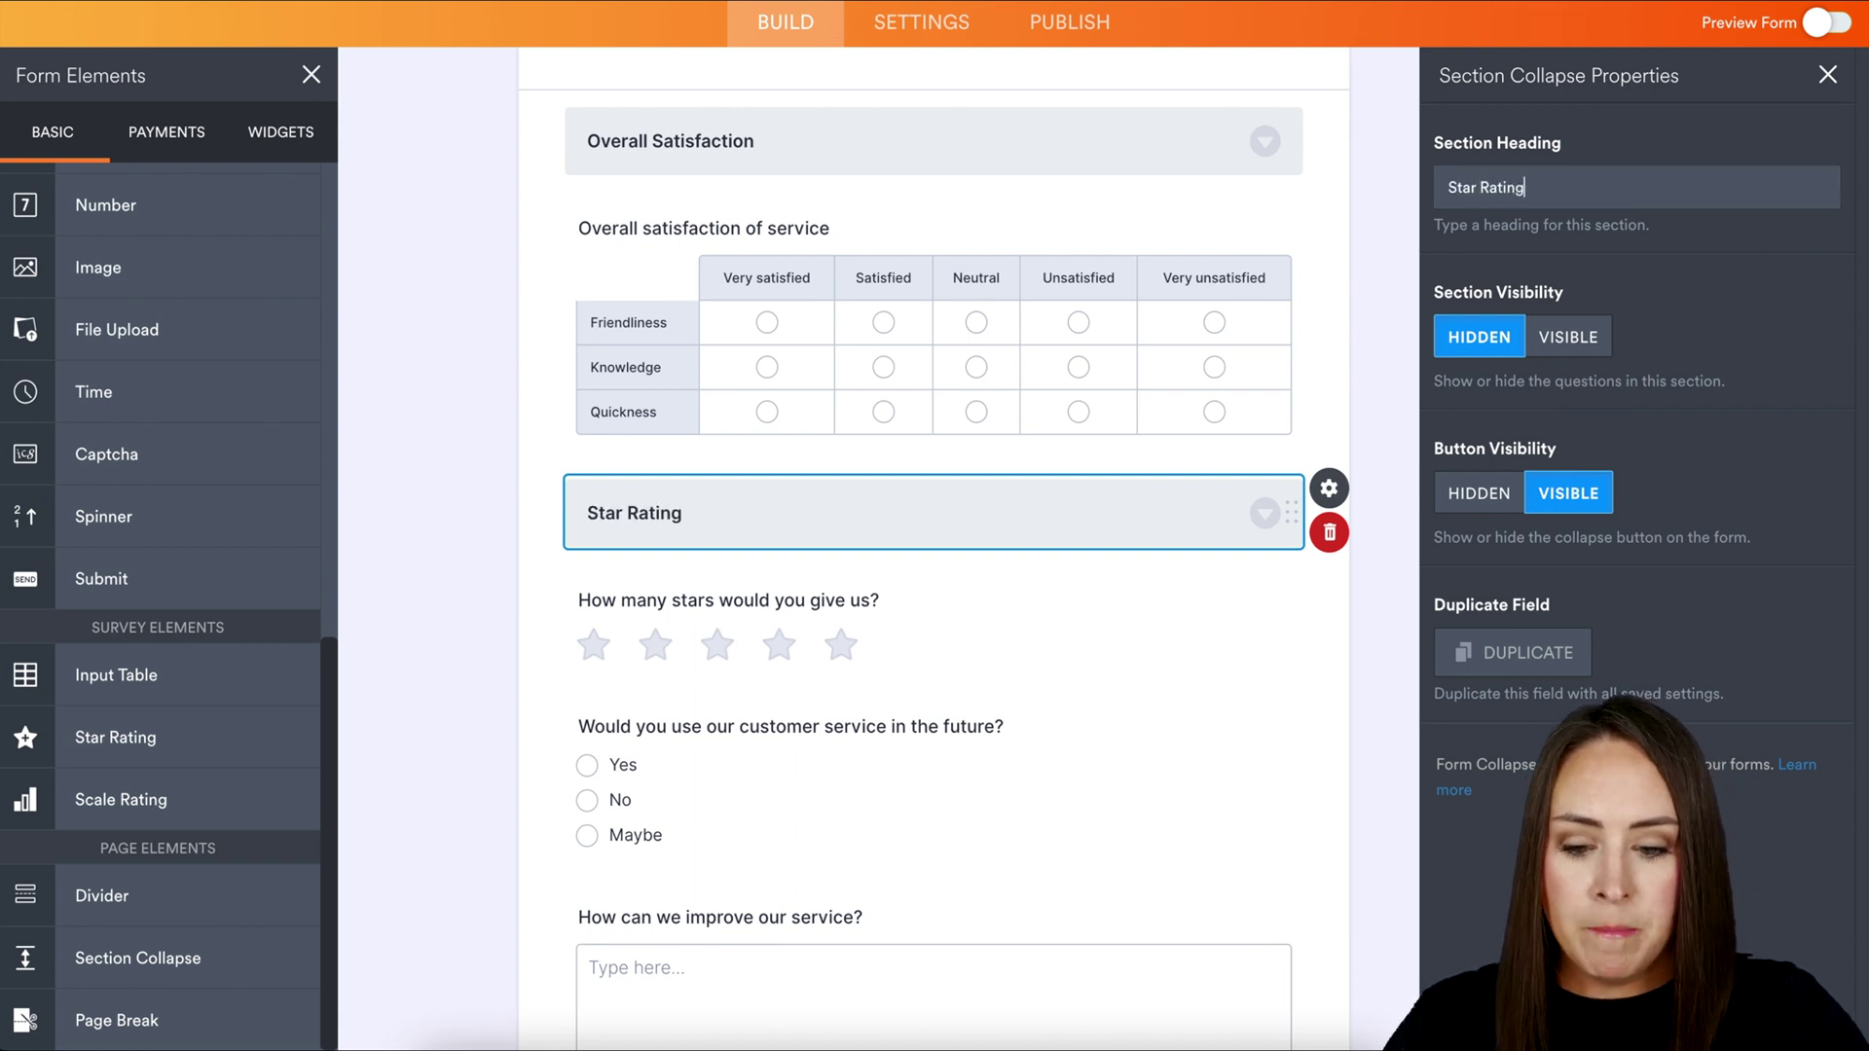
Add a third collapsible section above the improvement question headed 'Improvements'
left_click_drag(146, 957, 715, 722)
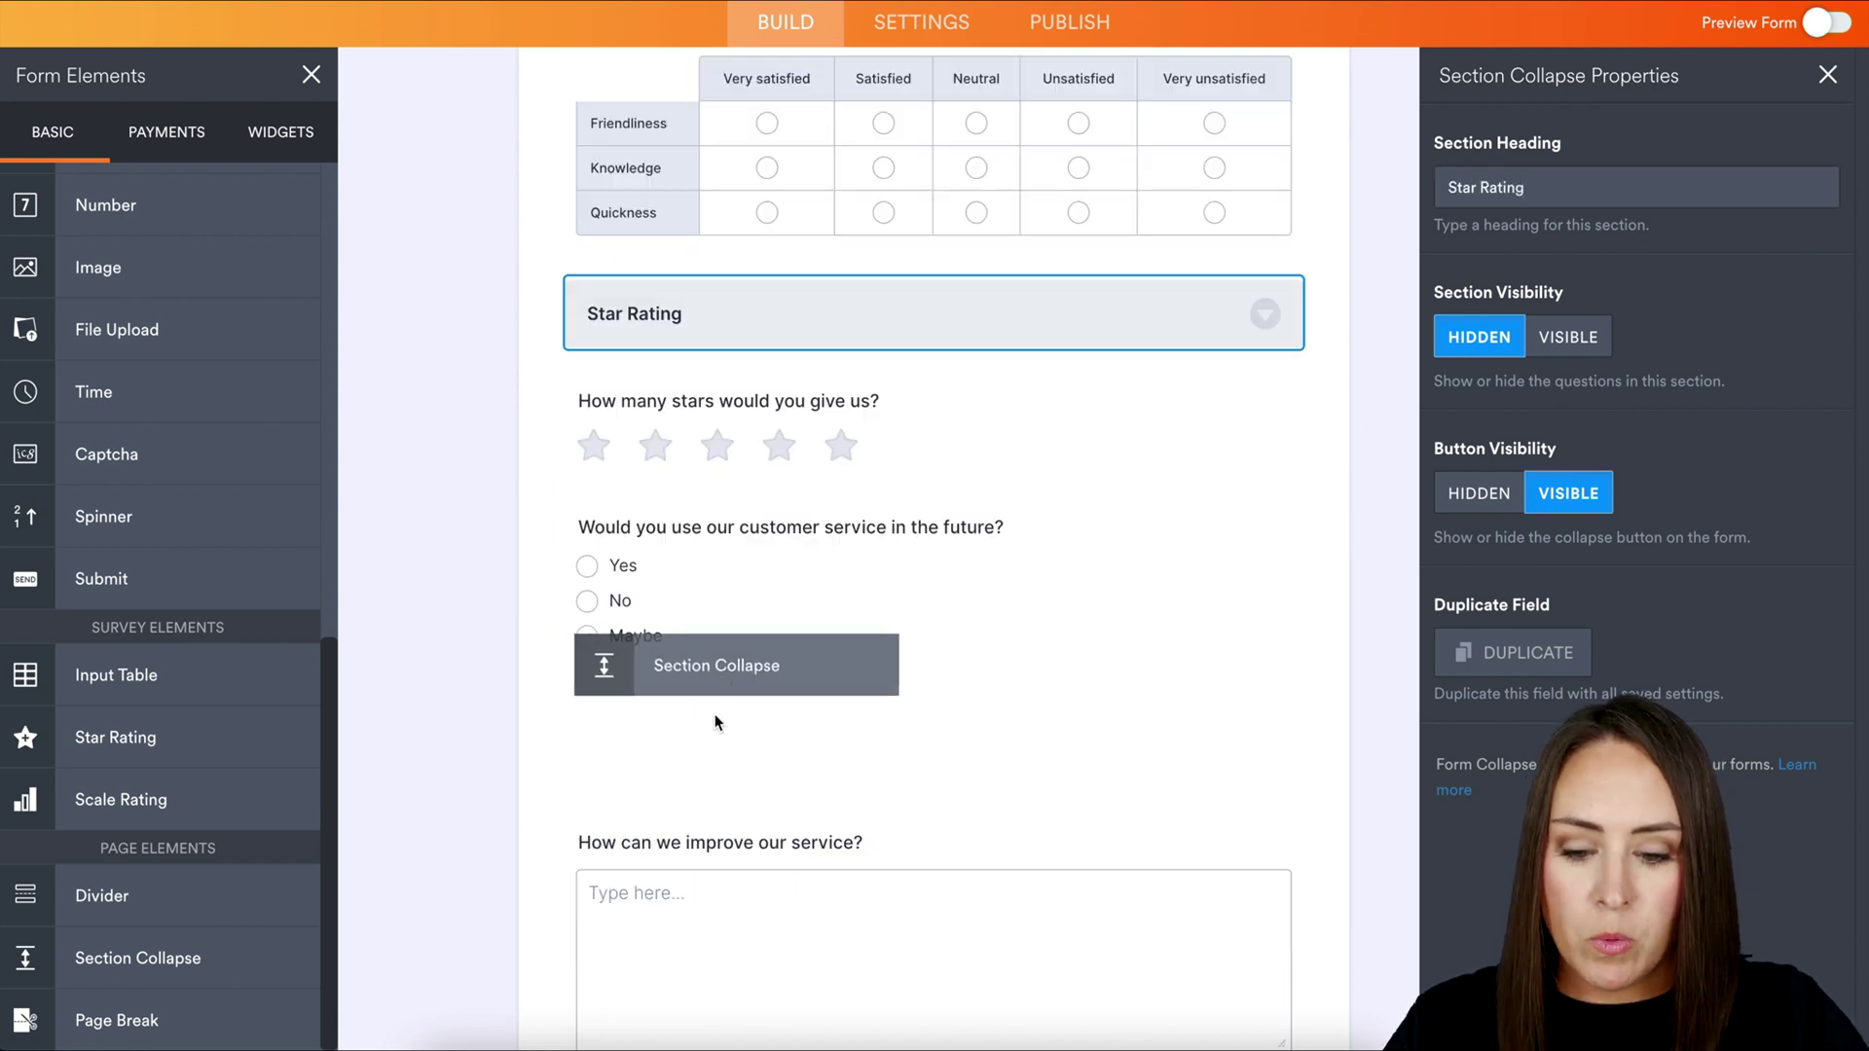
scroll(717, 739, "down", 2)
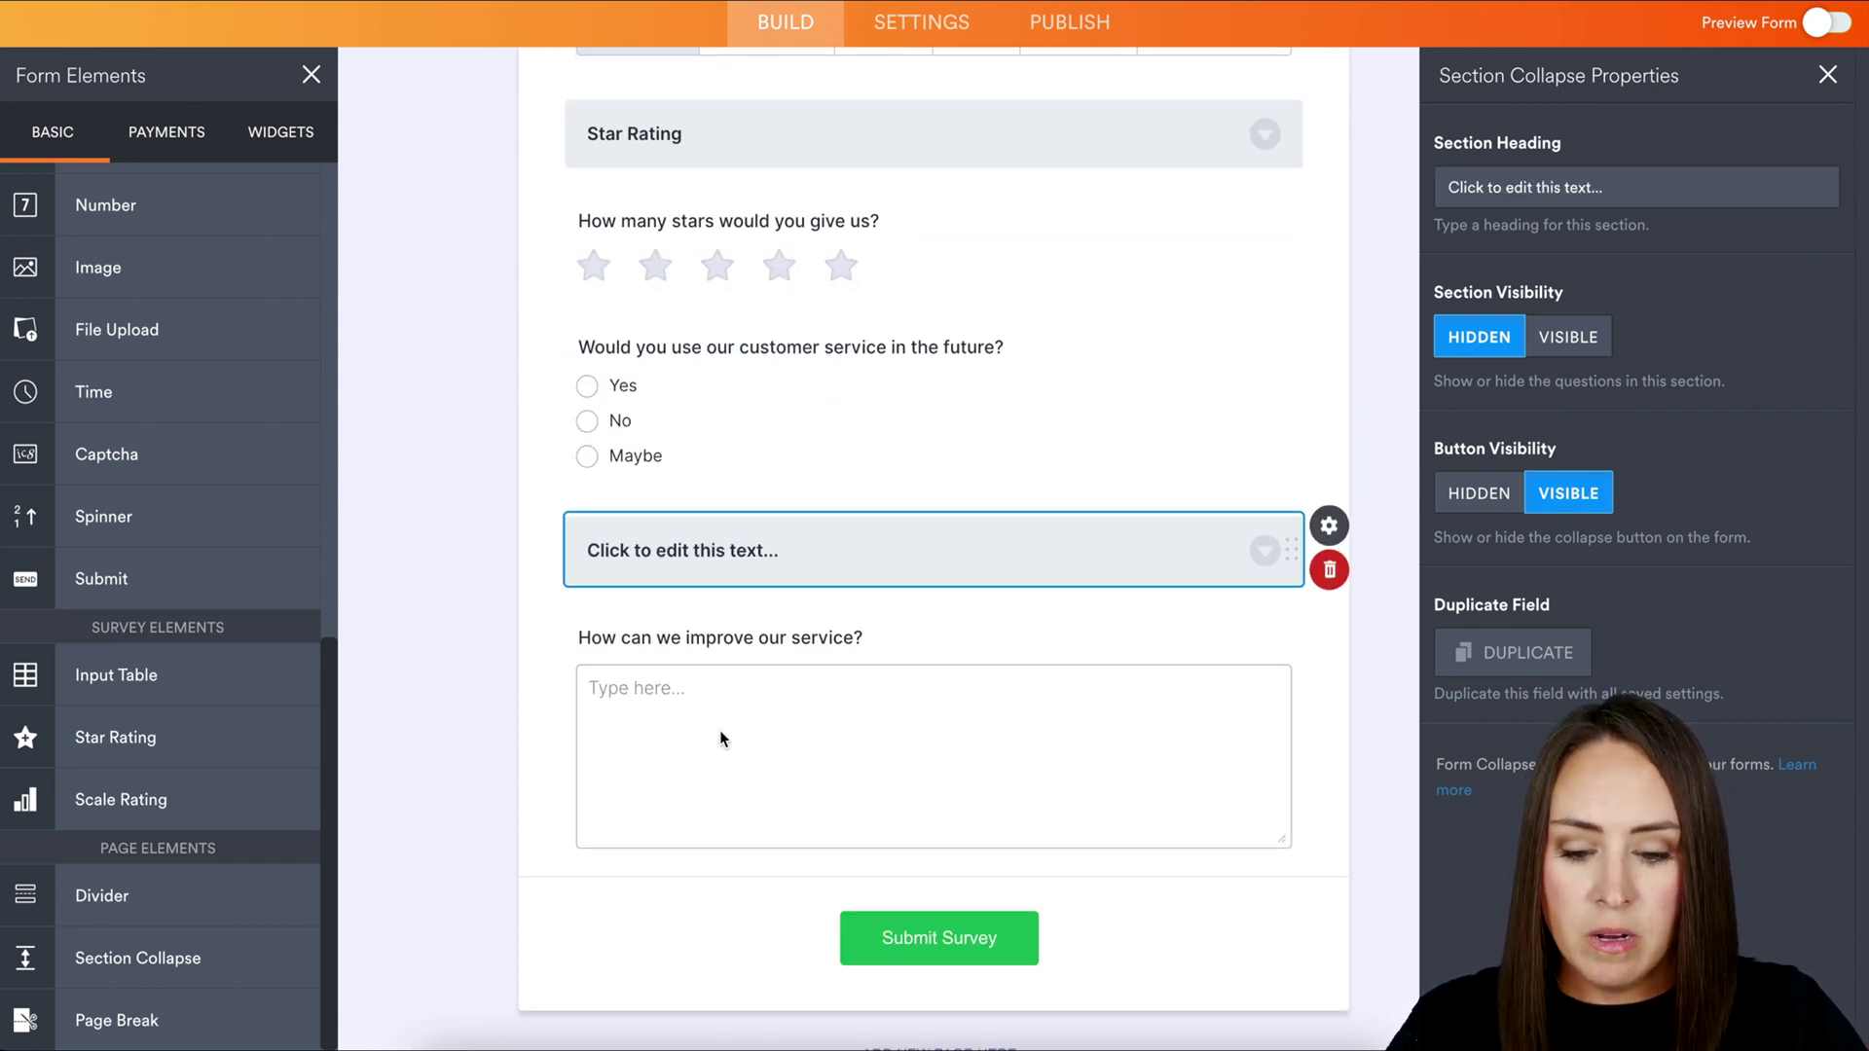
type("Improvements")
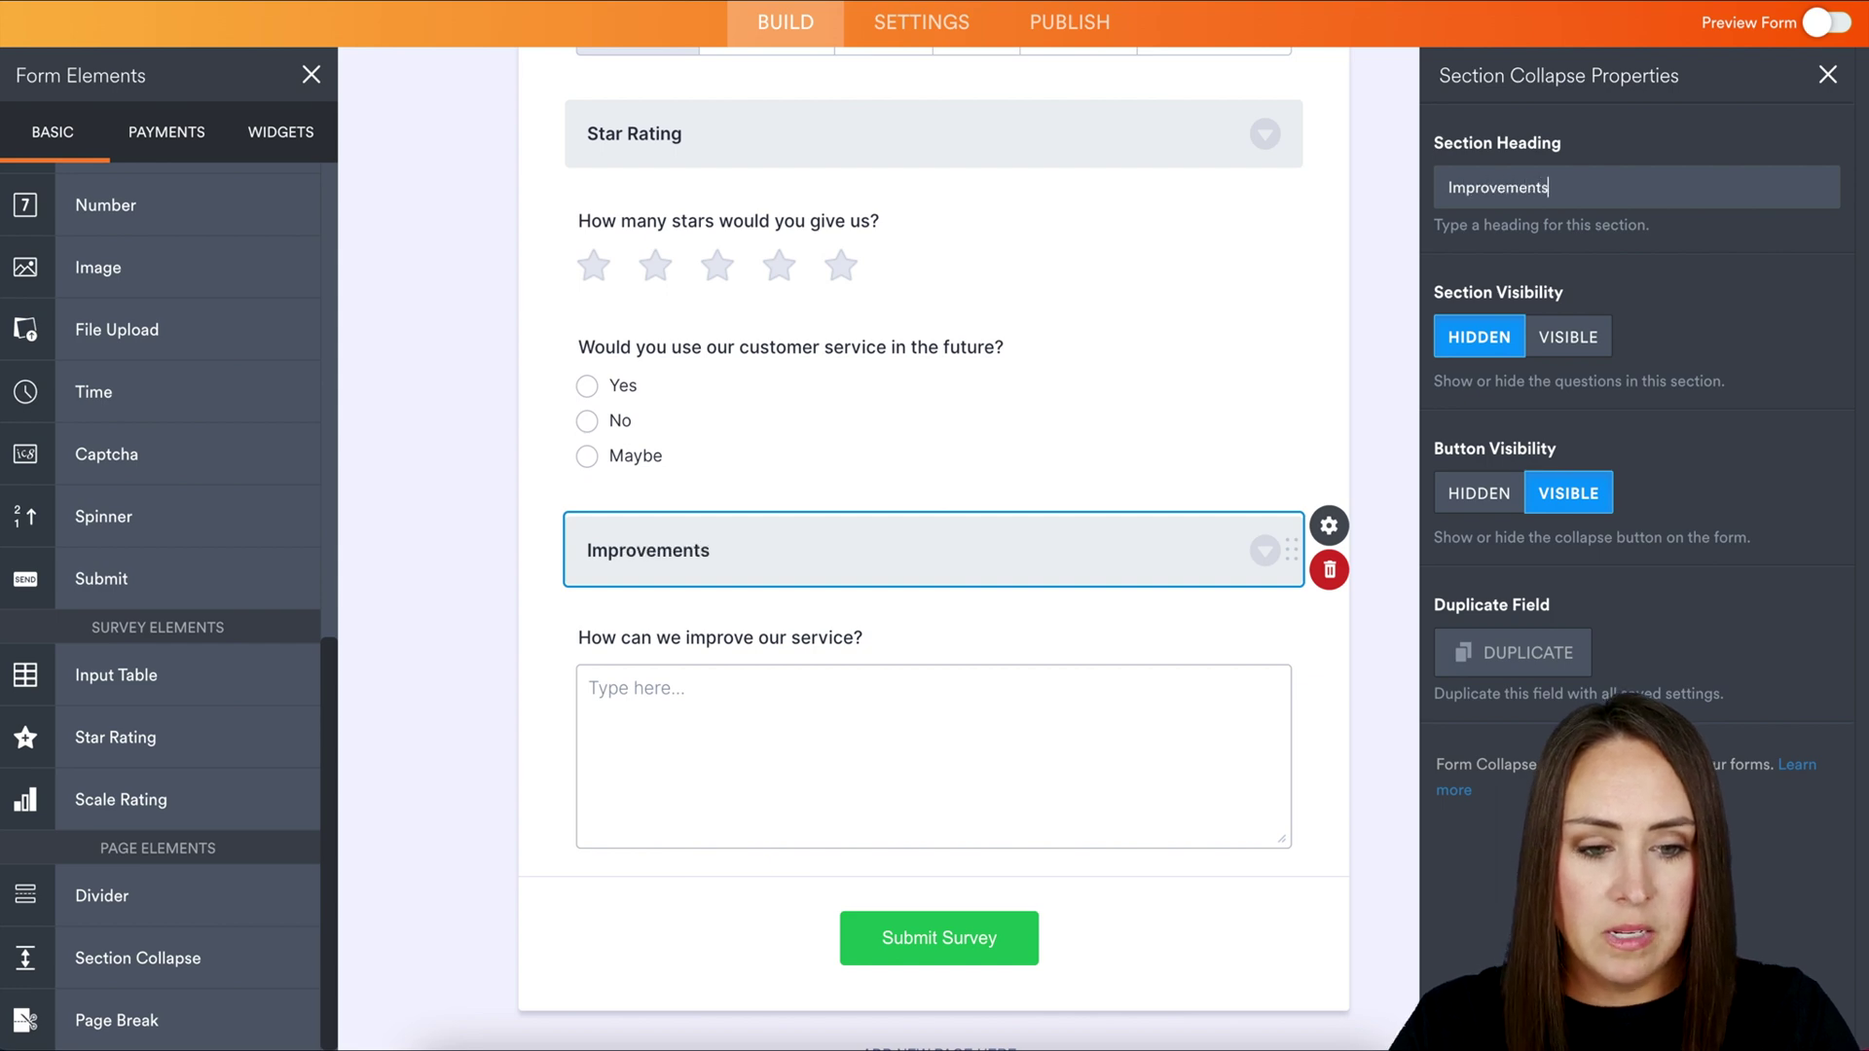
Preview the form, expand Overall Satisfaction, Star Rating and Improvements, then focus the improvement comment box
left_click(1823, 27)
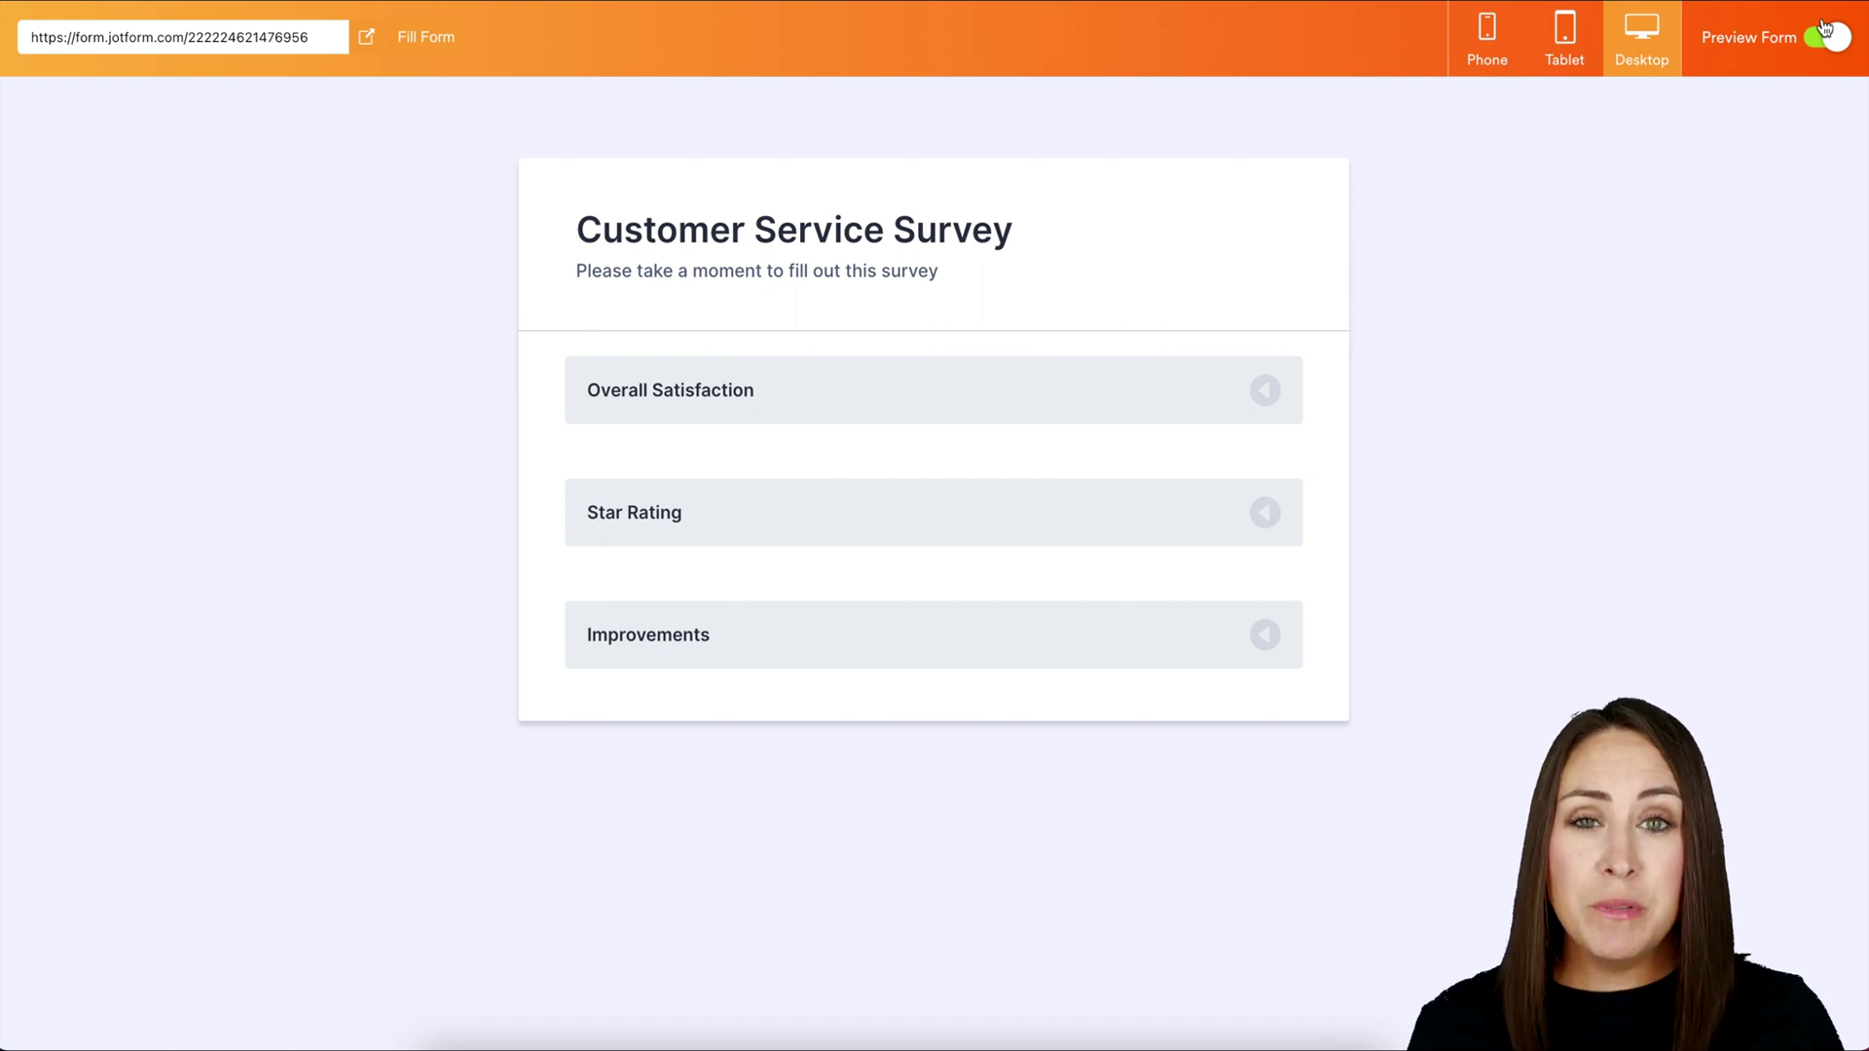
left_click(1271, 396)
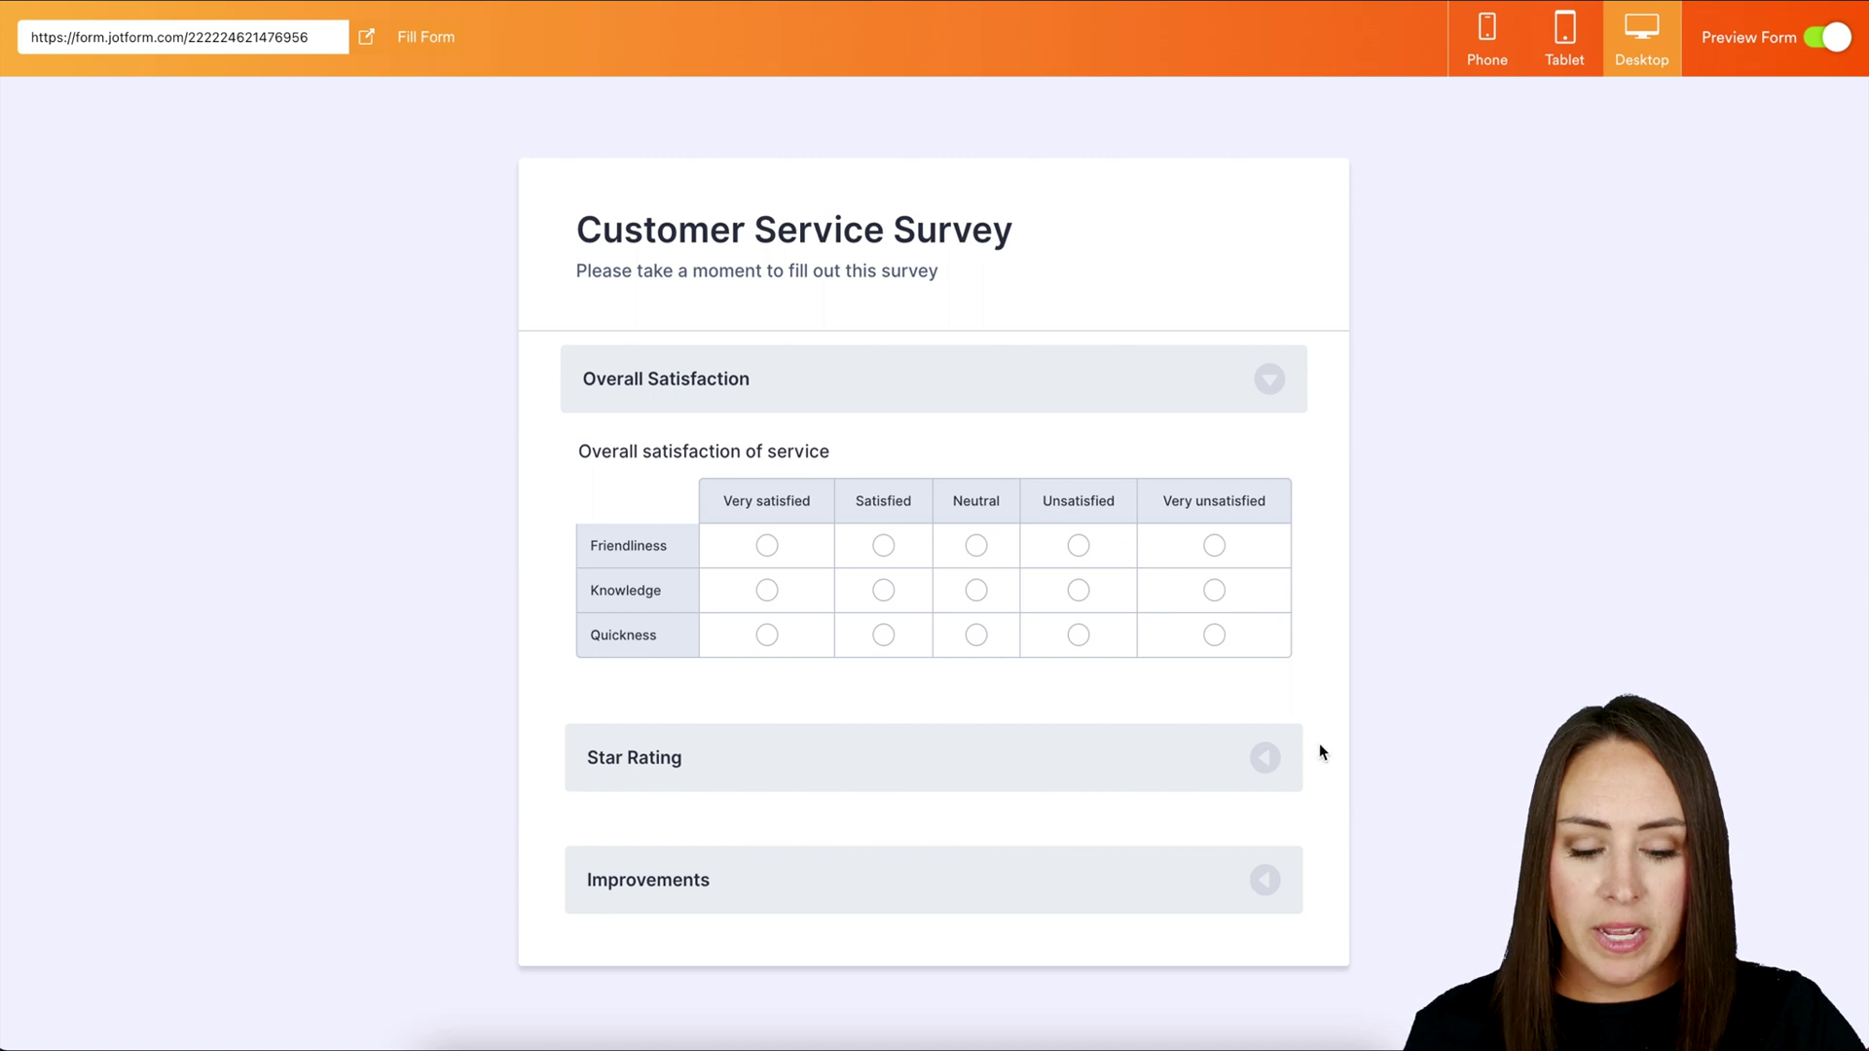
left_click(1270, 773)
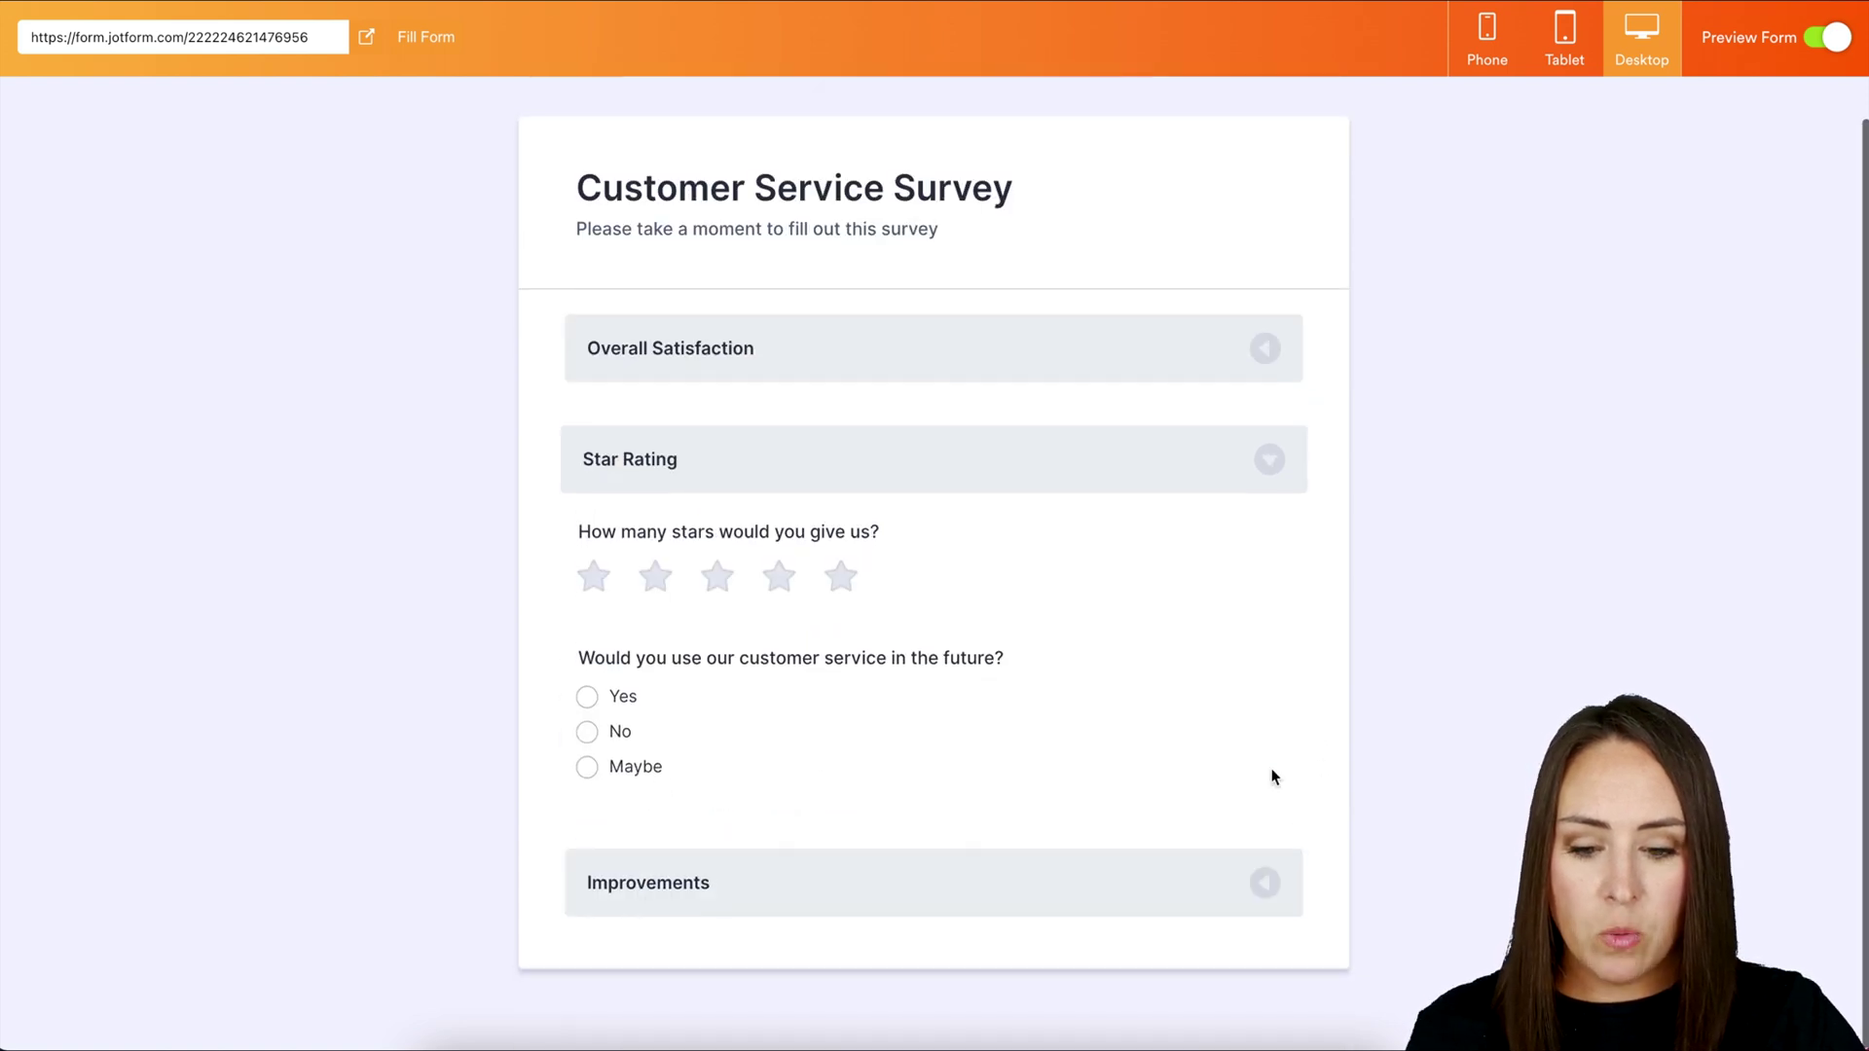
left_click(1270, 891)
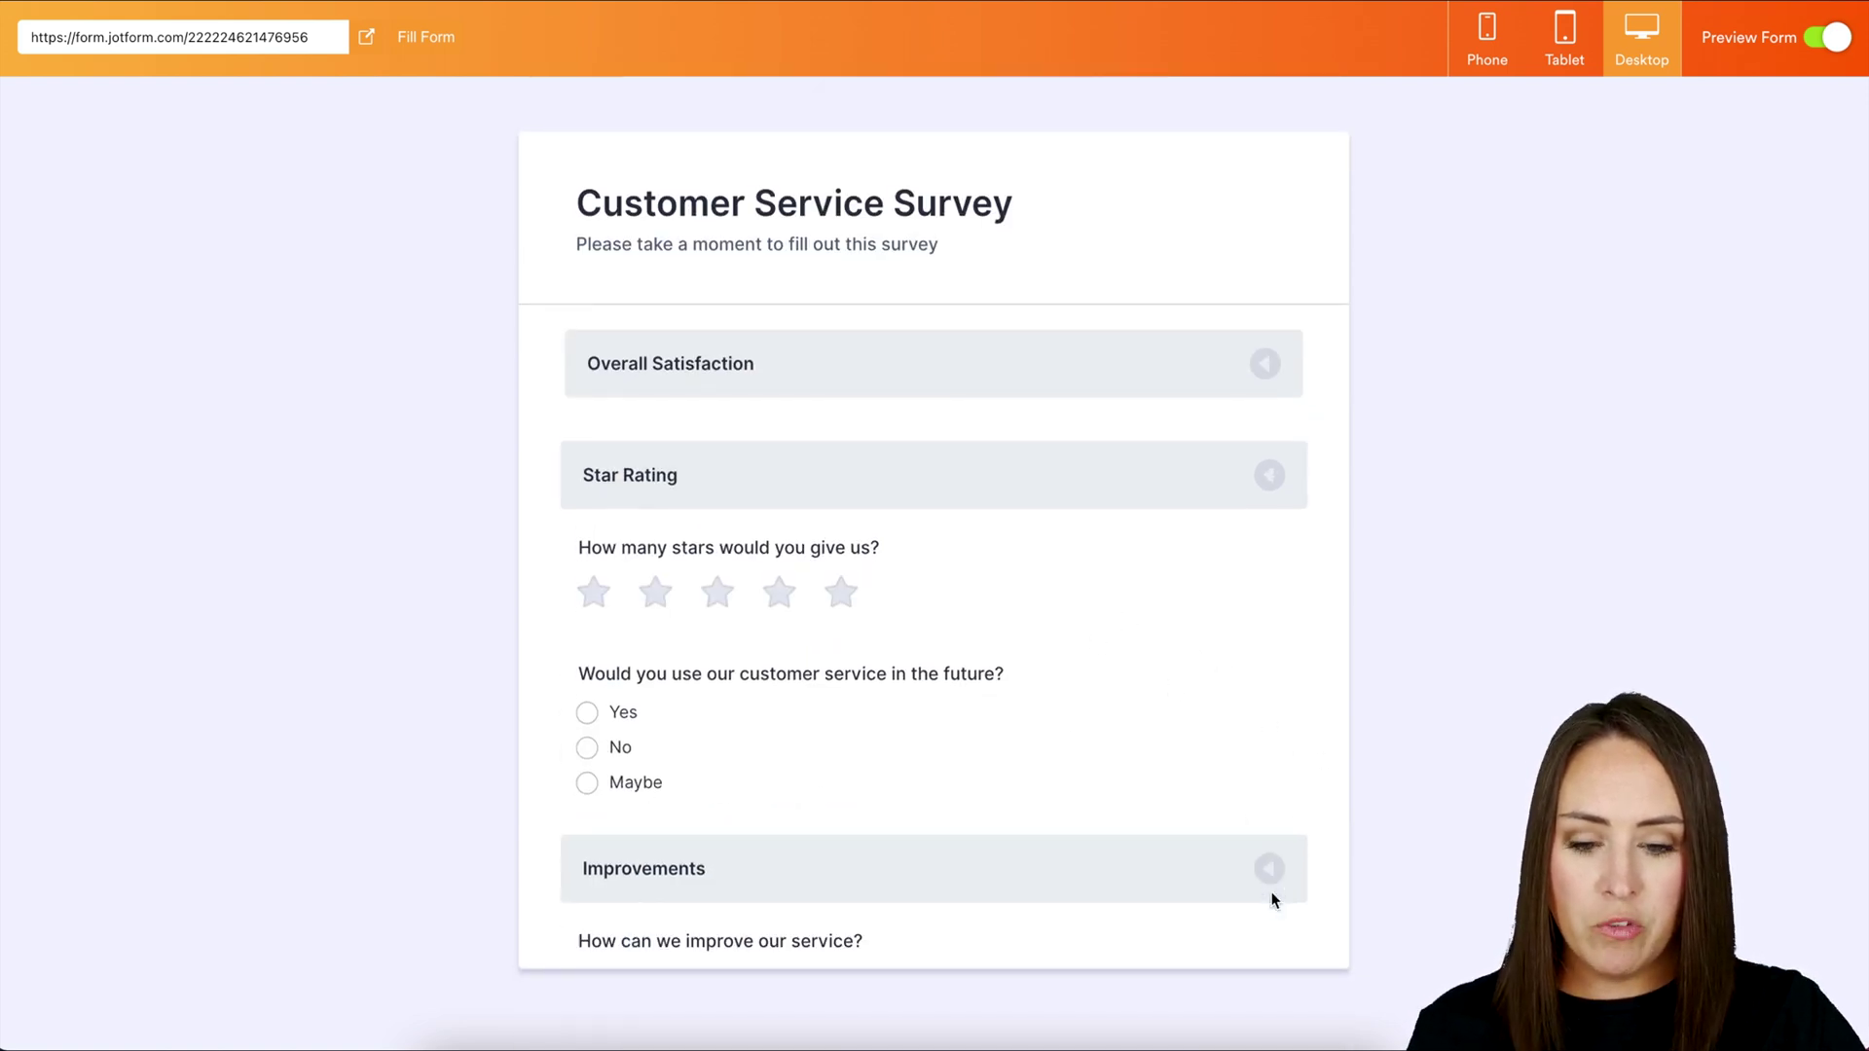
scroll(1275, 905, "down", 2)
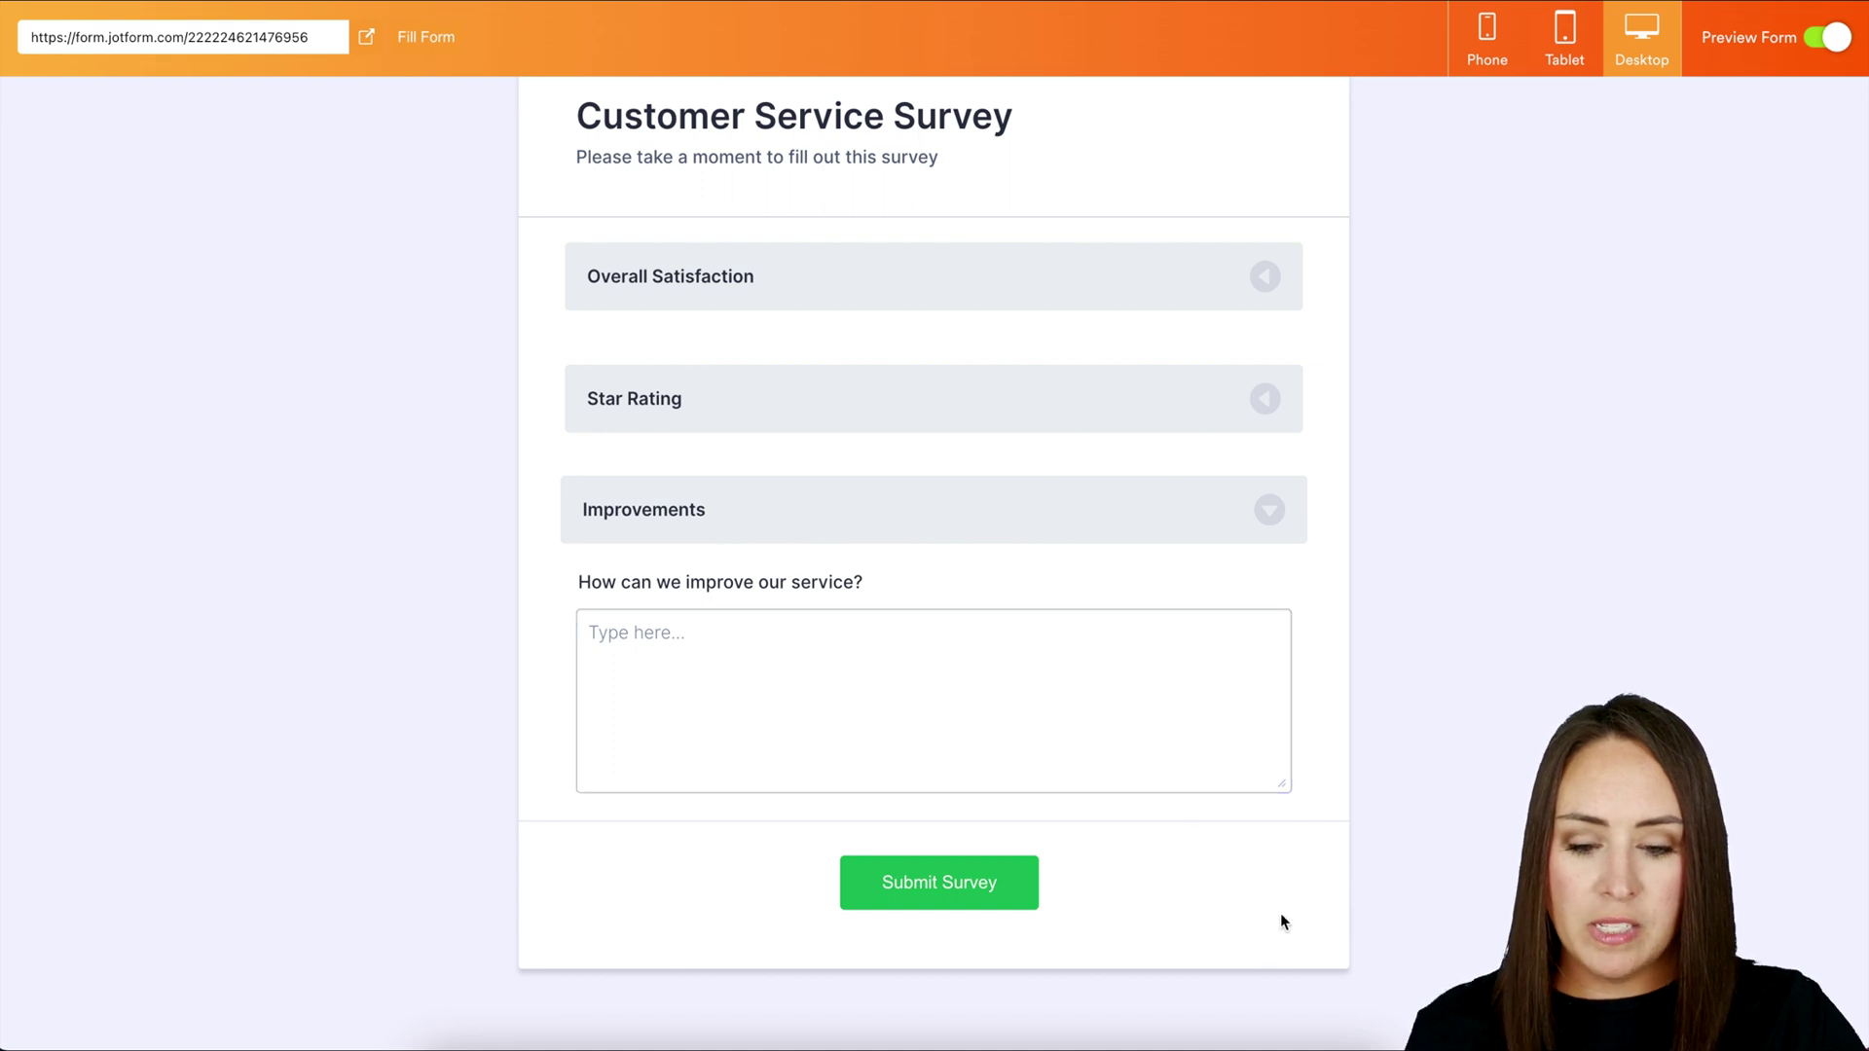
left_click(1285, 732)
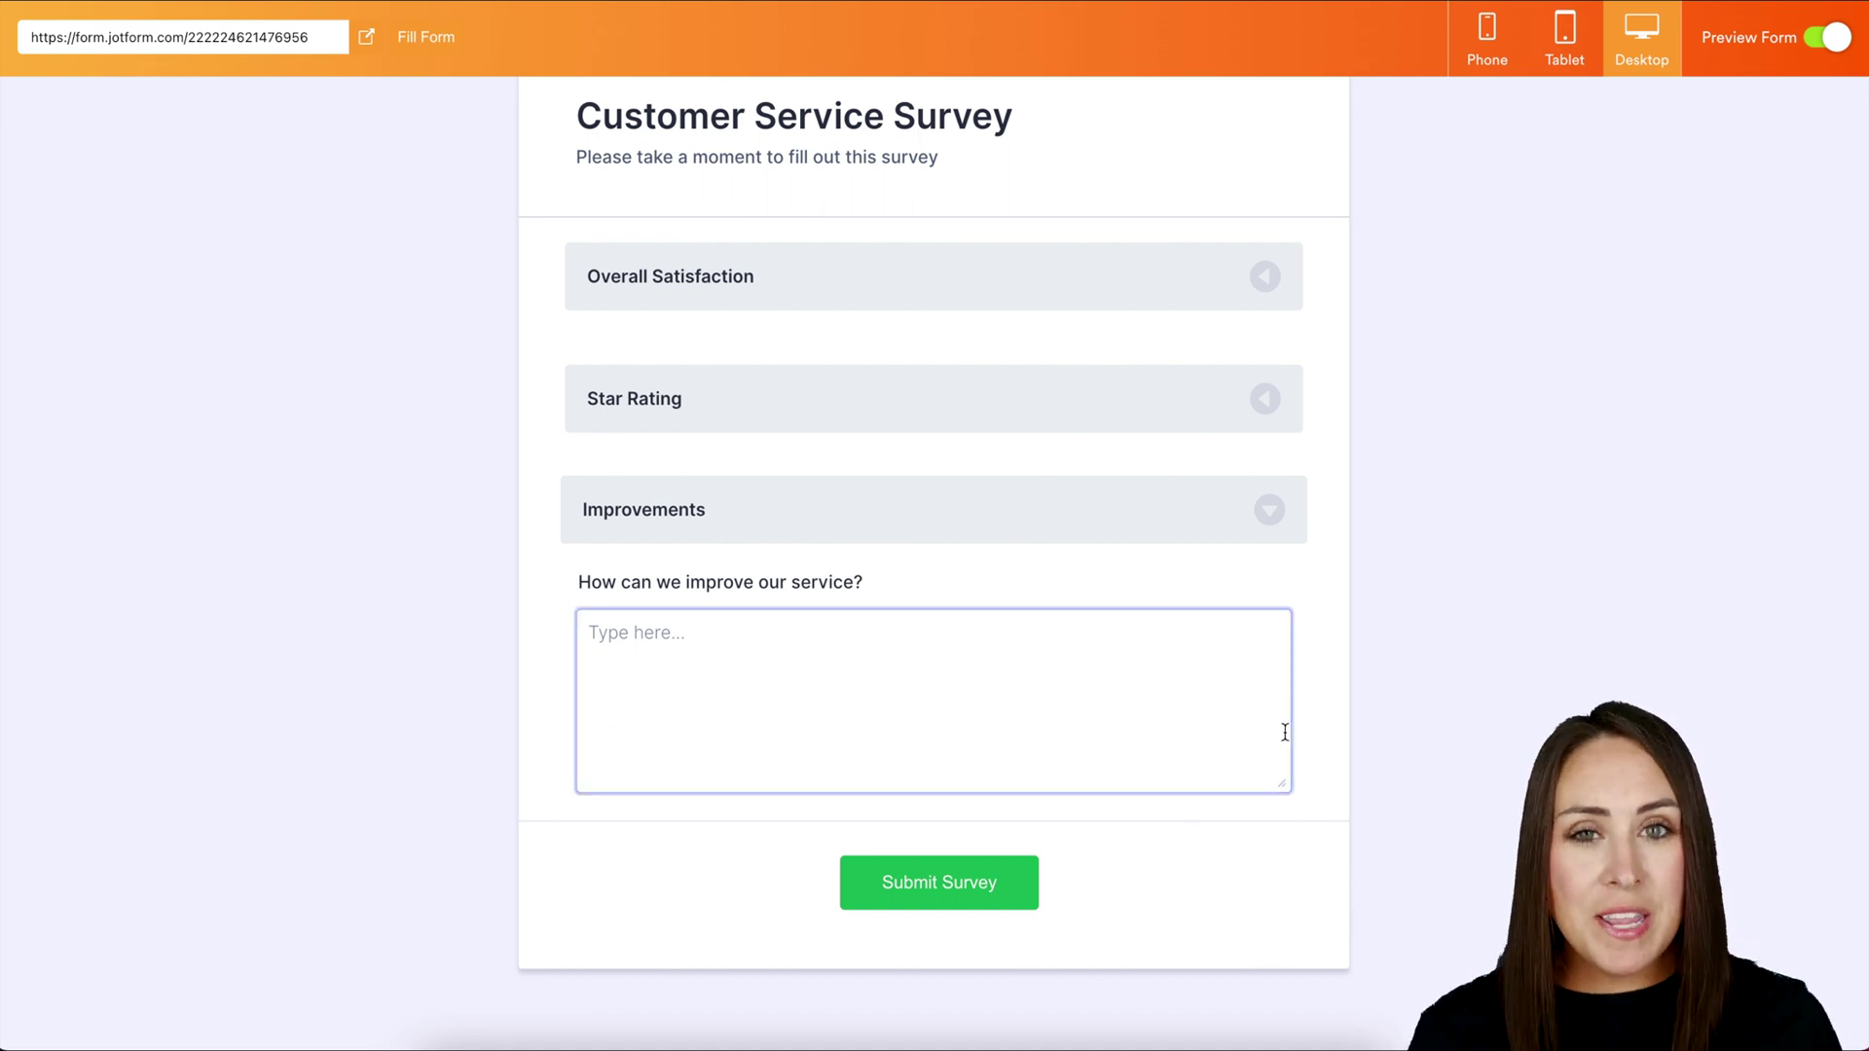